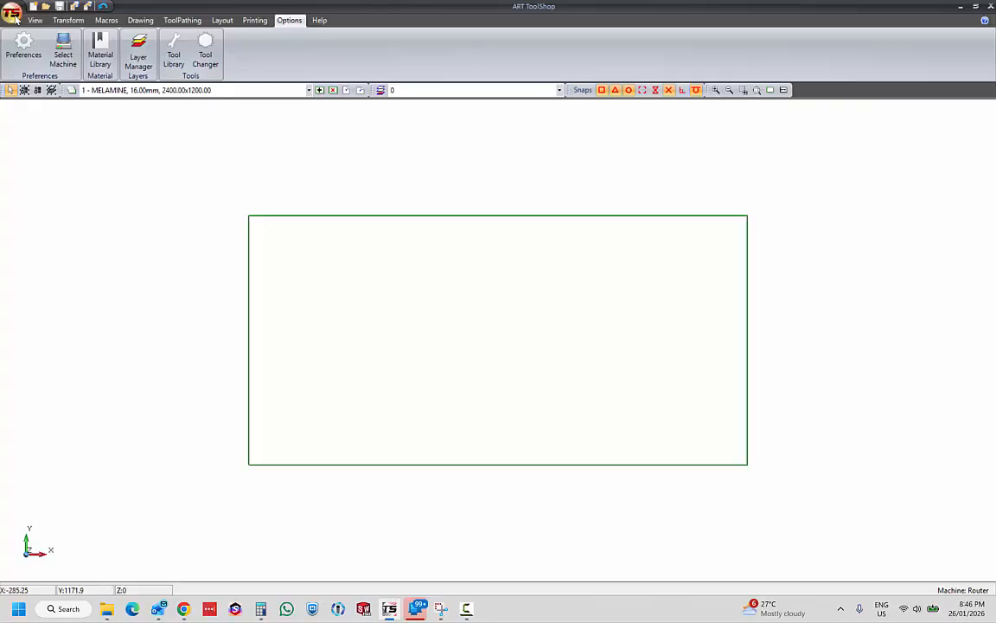
Import test.dxf from the DraftSight DXF files folder onto the MELAMINE sheet and clear the selection
click(13, 15)
click(34, 61)
click(325, 201)
click(550, 396)
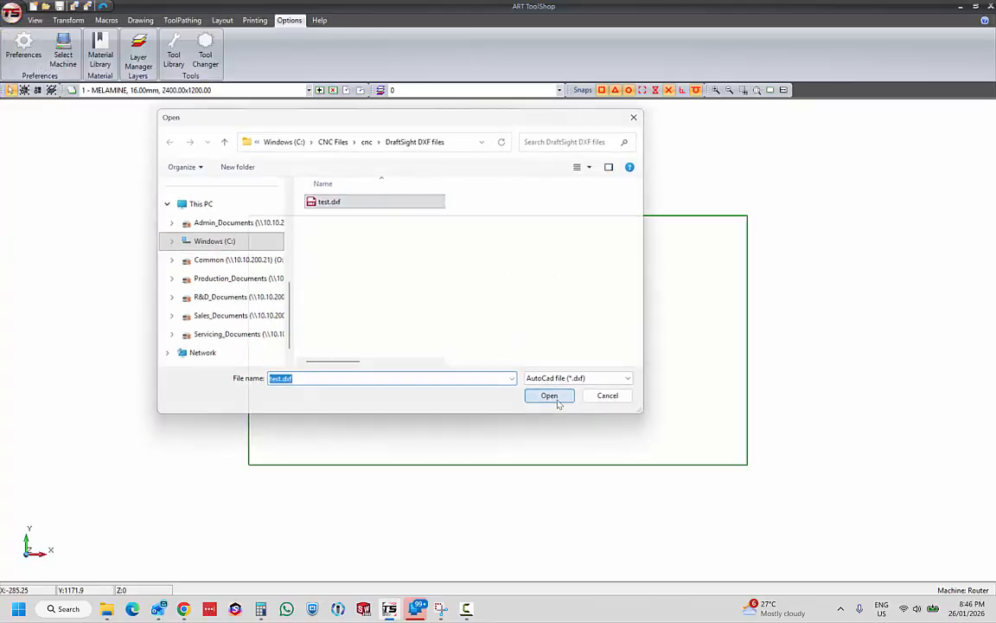
click(699, 391)
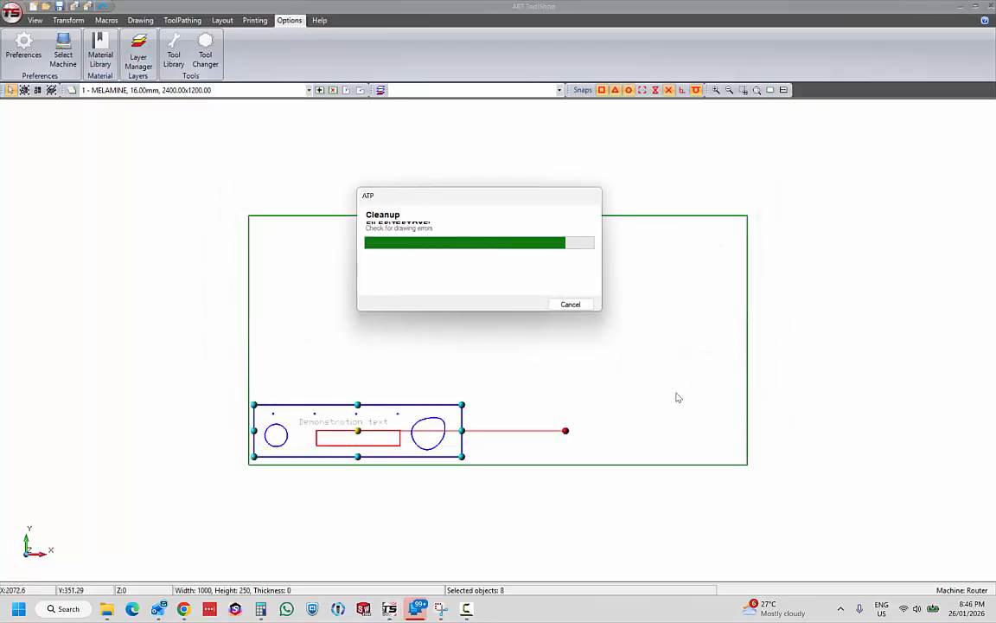
click(412, 381)
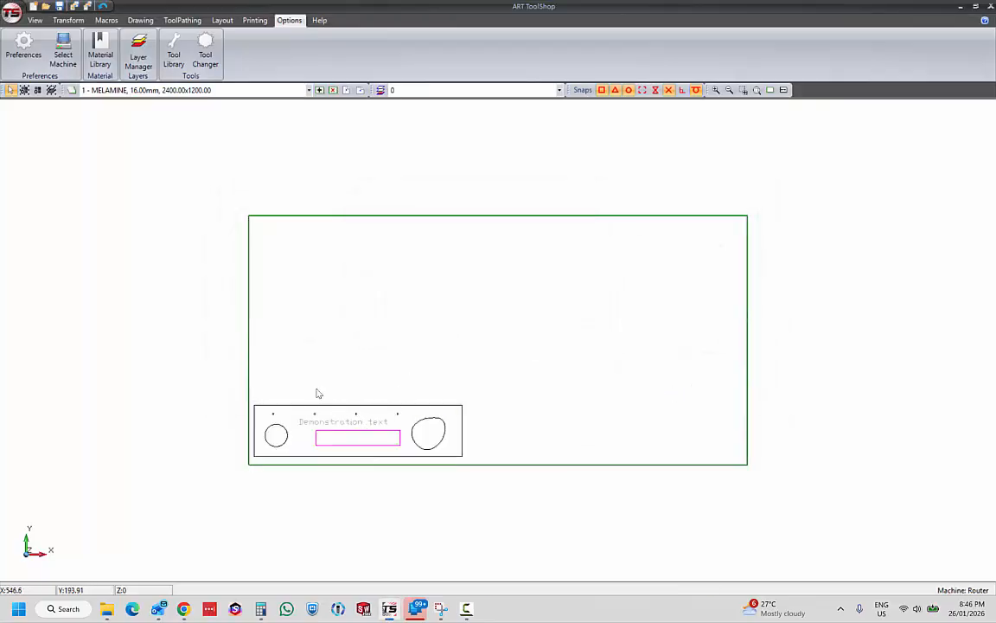
Select everything on the TEXT layer and start a centre-line toolpath based on the 90Deg V Cutter's Default template
click(51, 90)
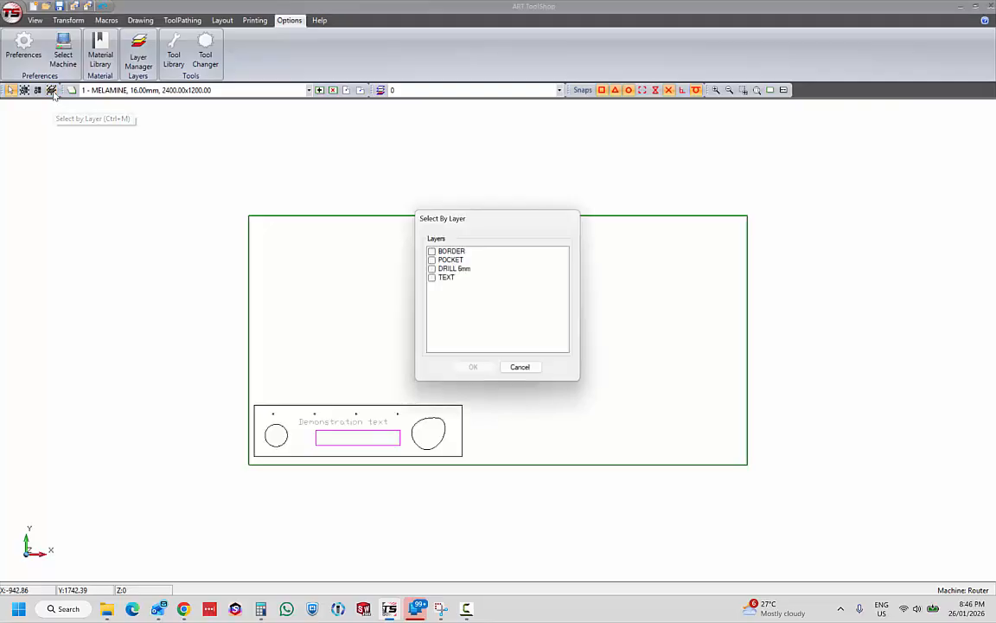
click(433, 277)
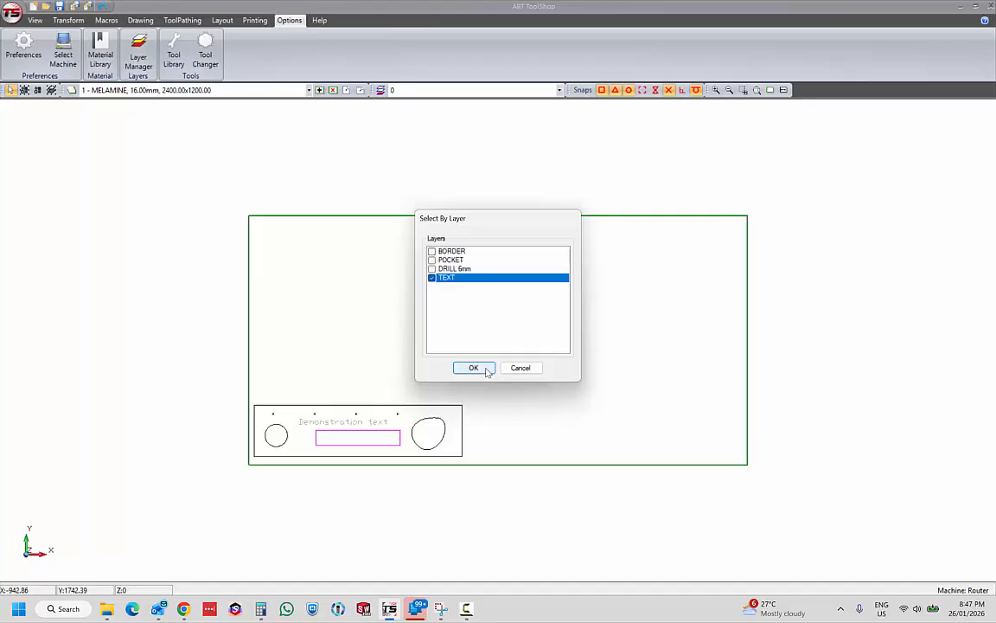
click(473, 368)
scroll(334, 446, up, 5)
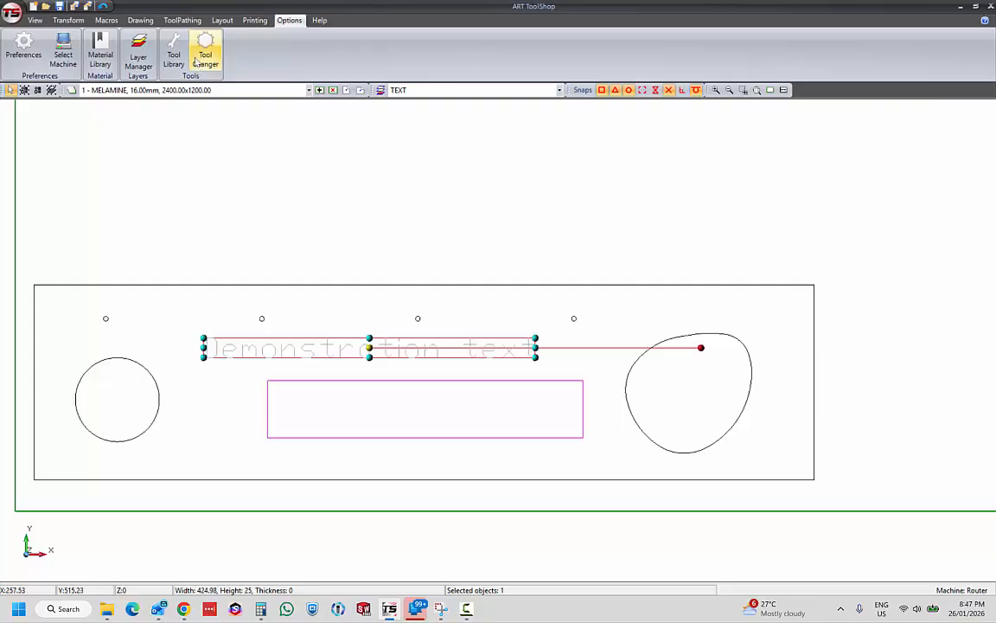
click(182, 20)
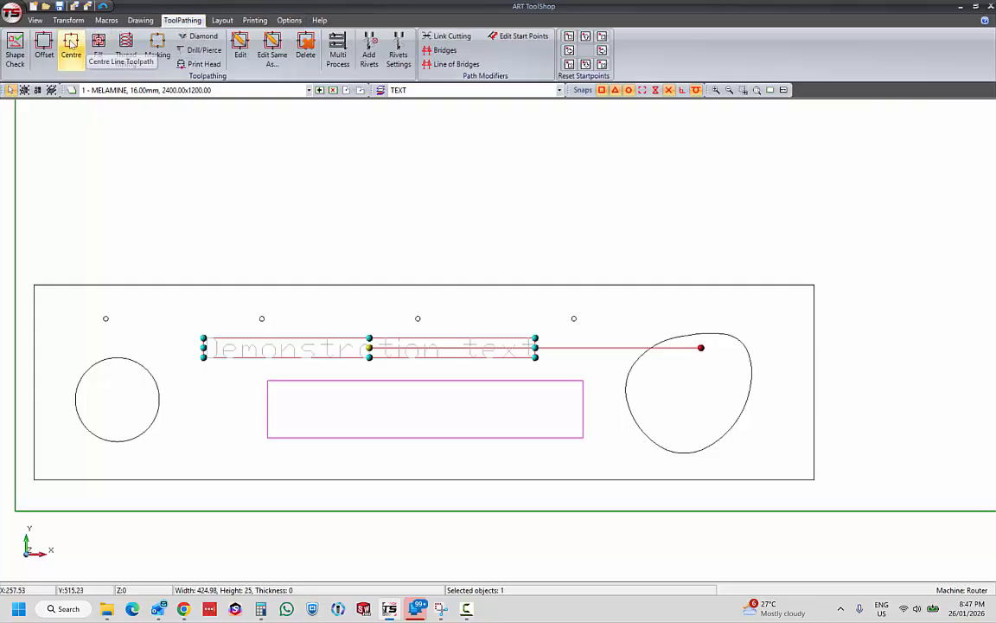
click(71, 43)
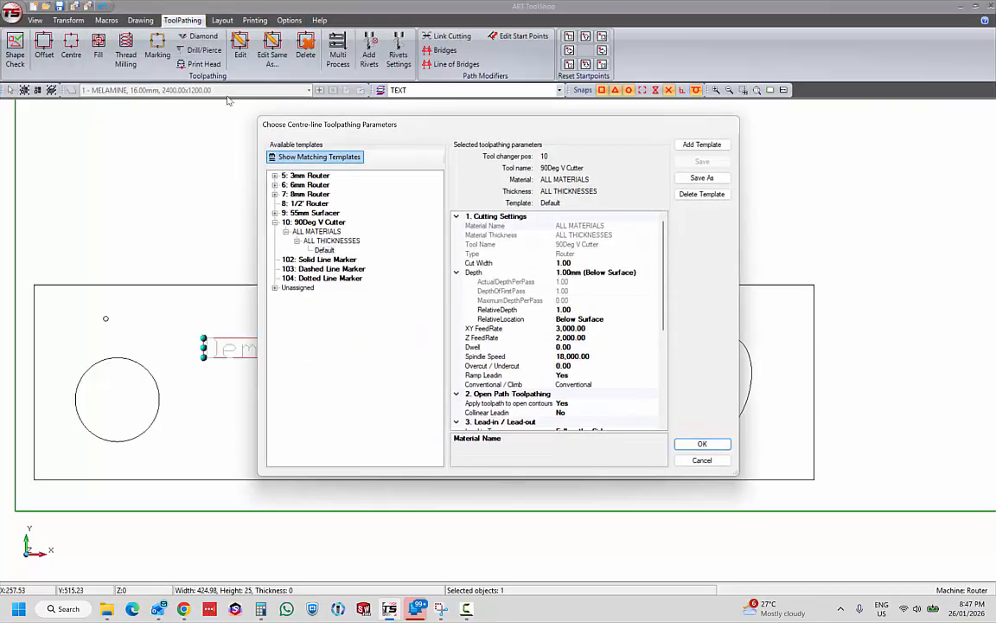
click(325, 251)
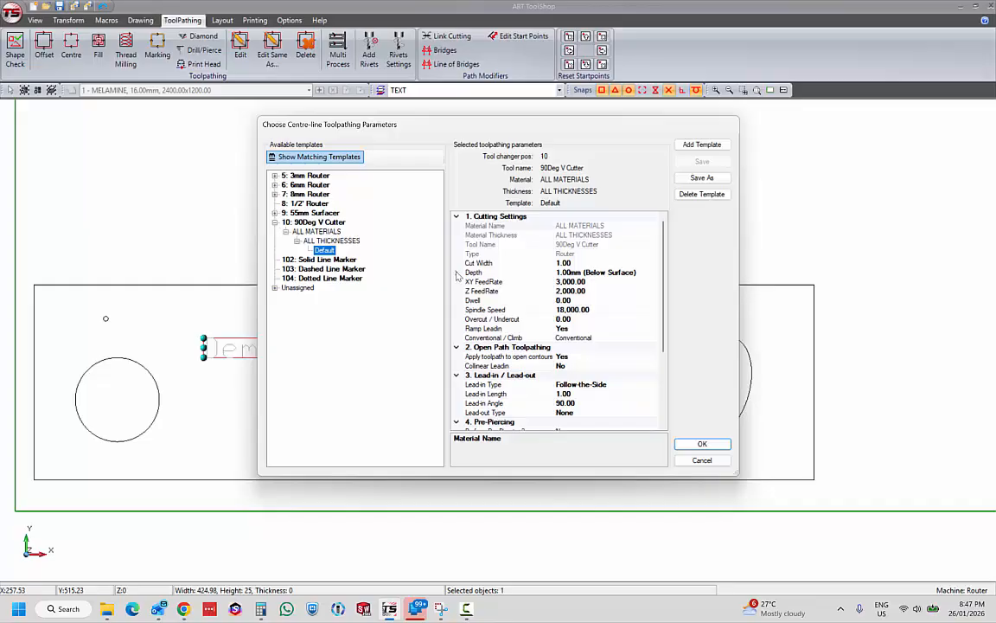
Add a 90Deg V Cutter template for MELAMINE in all thicknesses, named "v cutter melamine engraving"
click(701, 144)
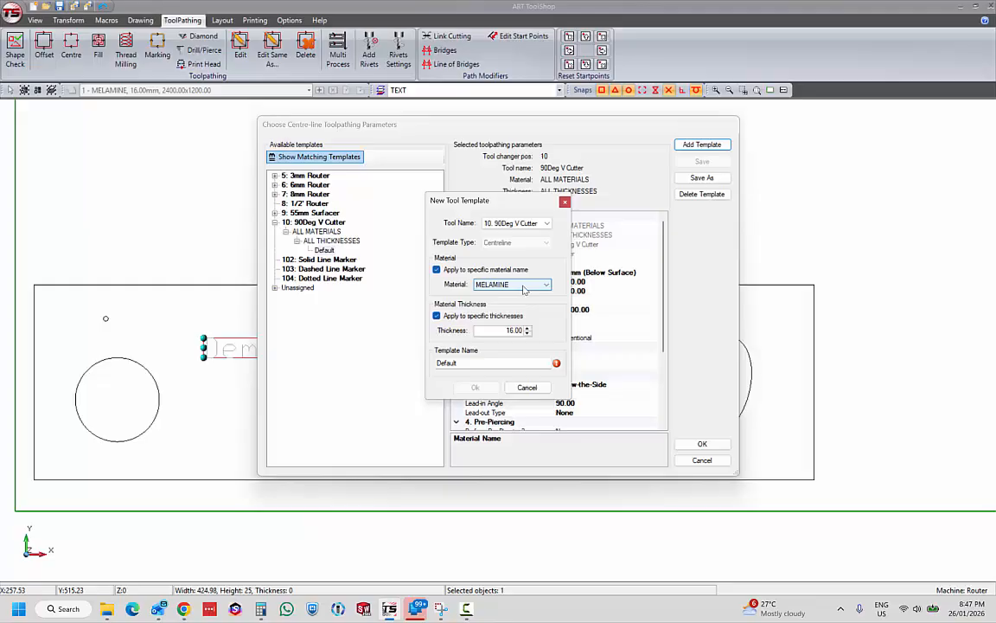
click(524, 289)
click(498, 295)
click(437, 316)
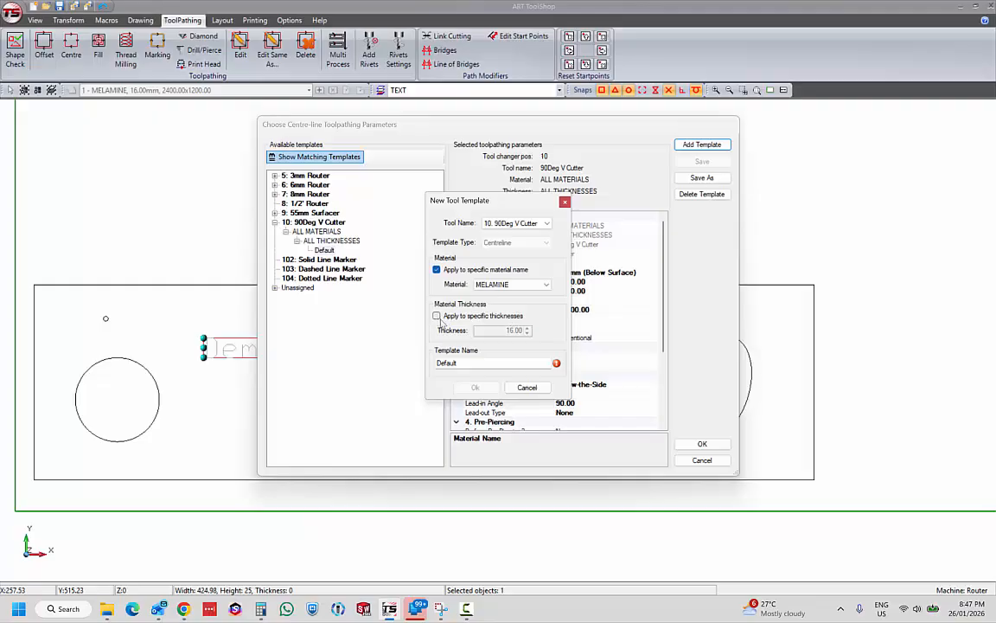
click(478, 363)
mouse_move(555, 368)
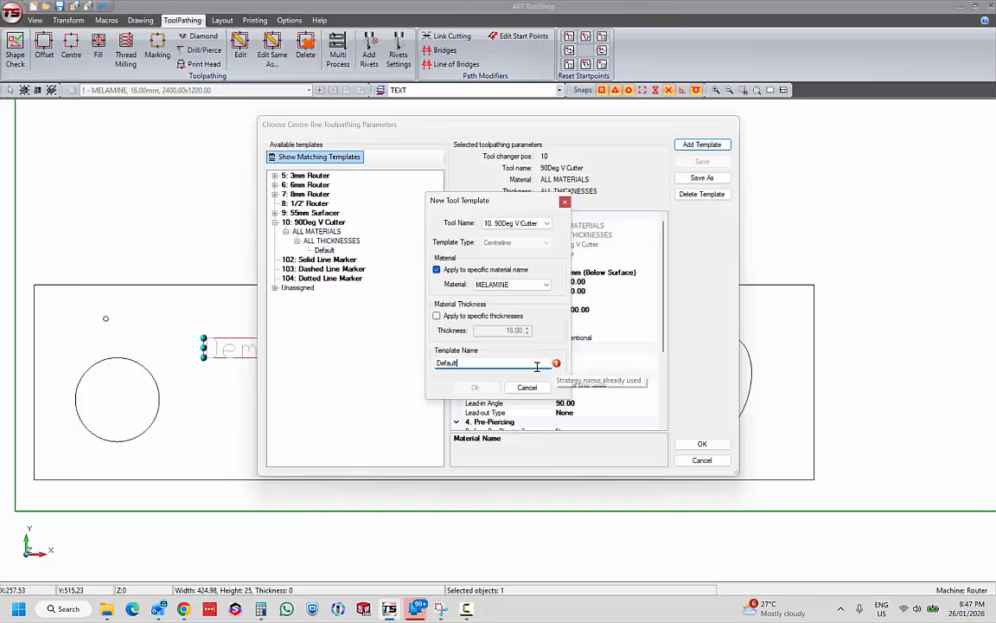
double_click(488, 361)
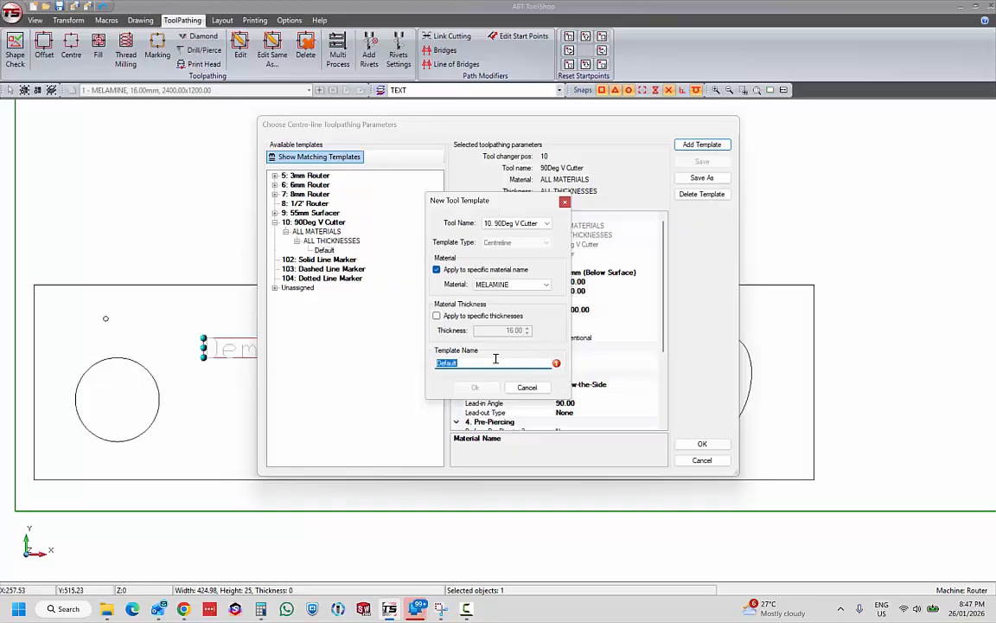
text(v cutter melamine engravi)
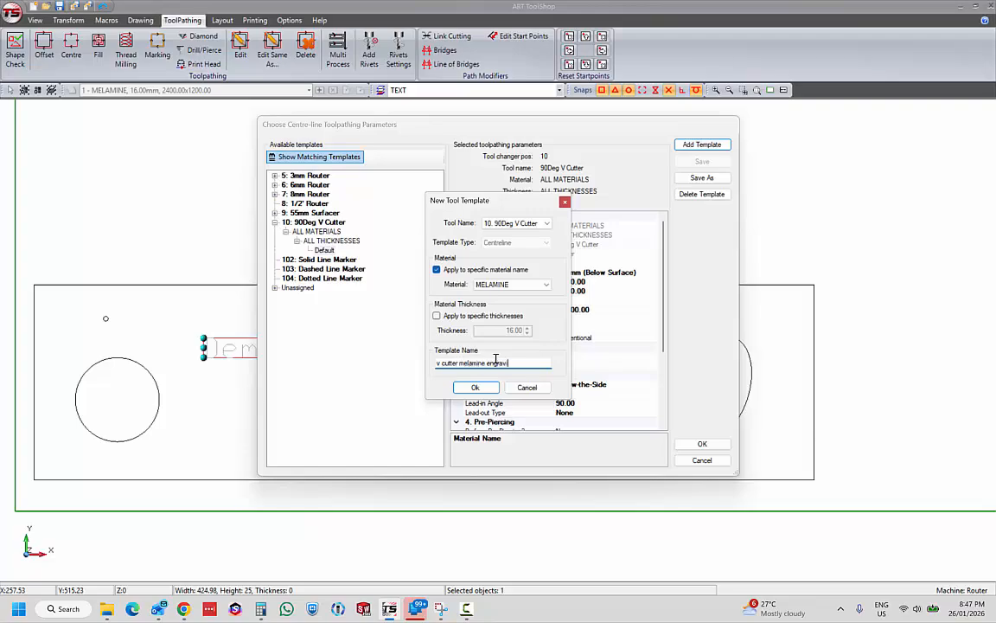
text(ng)
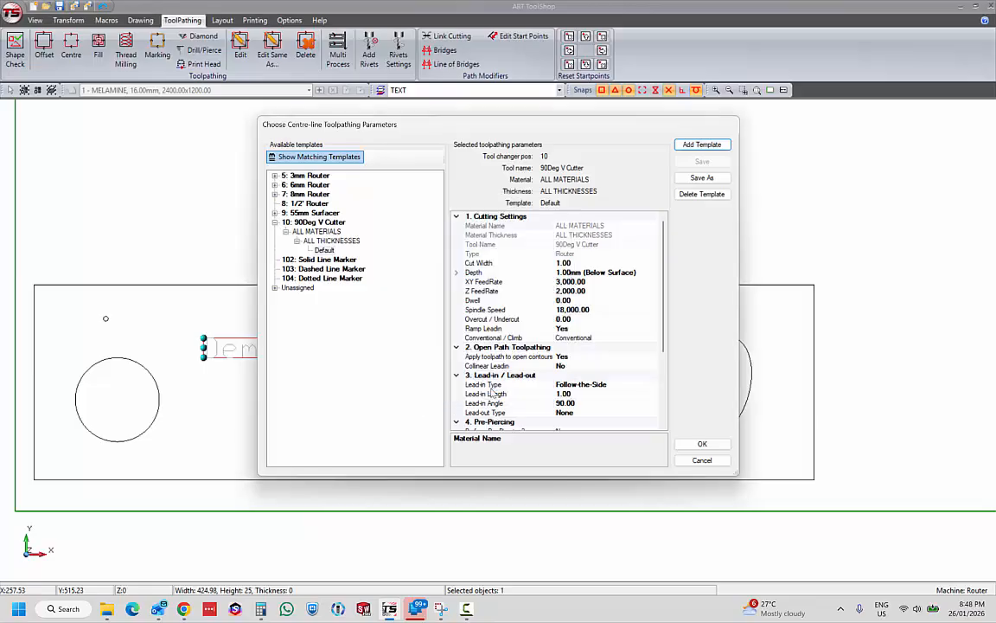
click(489, 389)
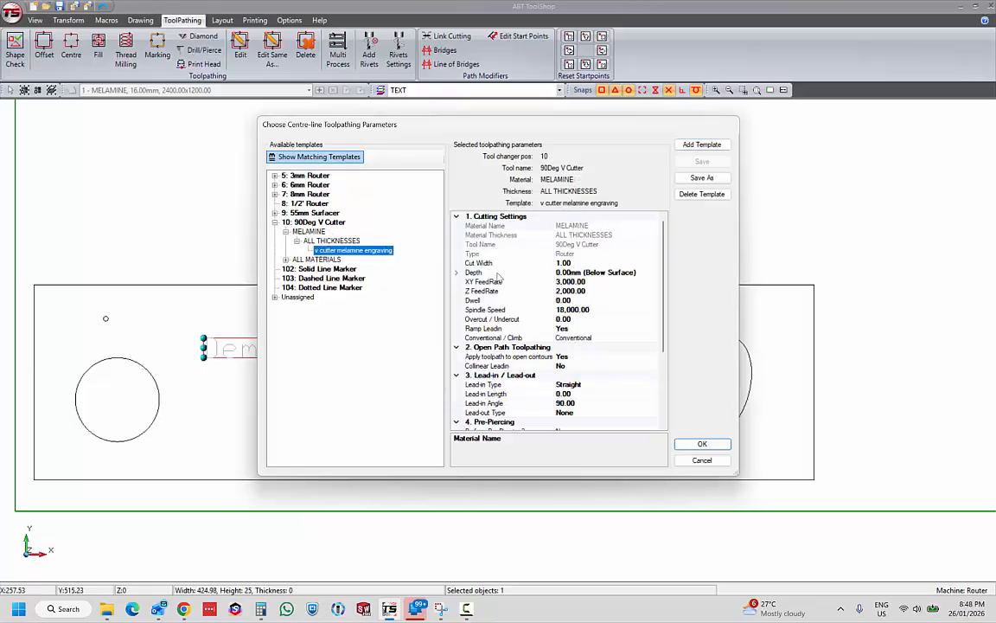
Set the engraving template's relative depth to 1 mm, measured below the surface
click(456, 273)
click(577, 310)
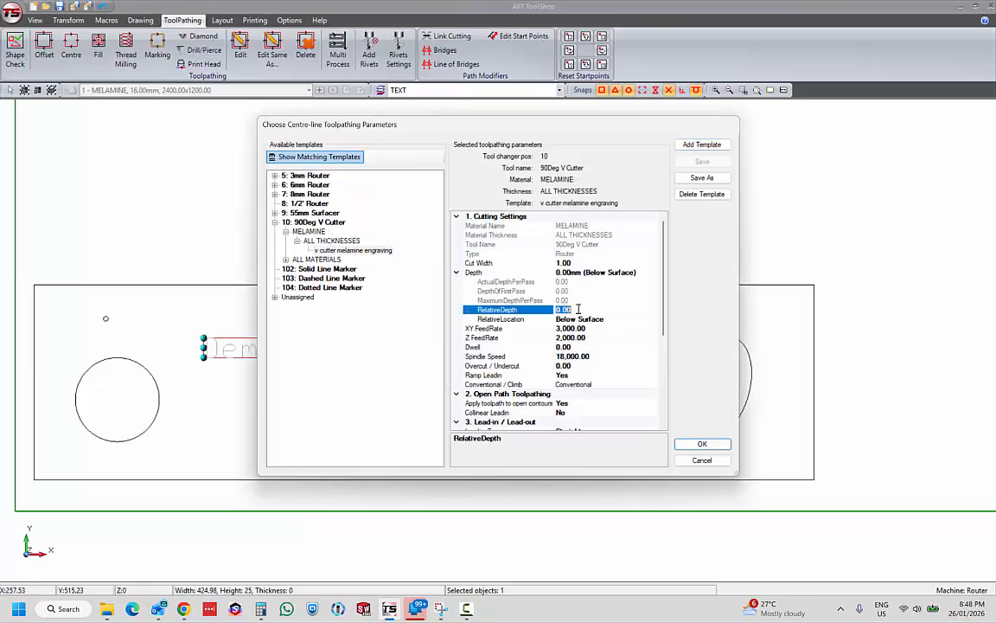
text(1)
click(601, 319)
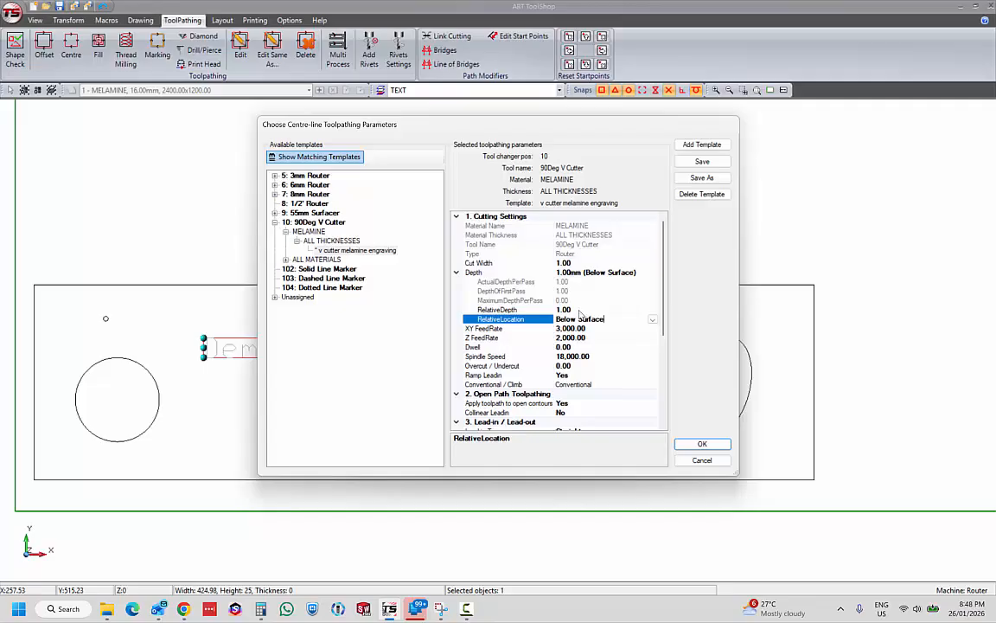
Set the template's XY feed rate to 4000, Z feed rate to 2500 and spindle speed to 24000
click(592, 329)
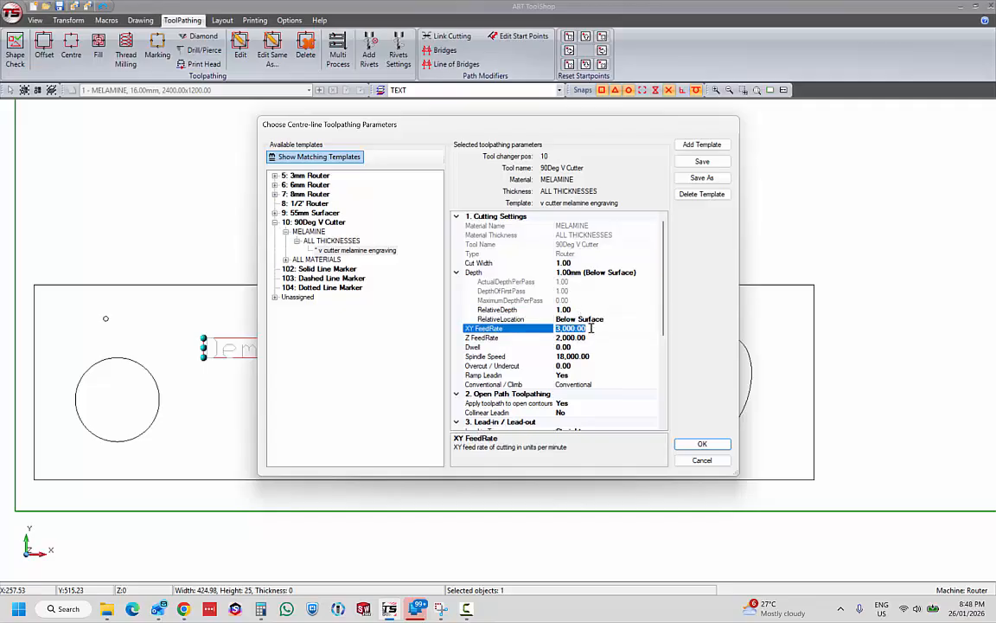
text(4000)
click(591, 337)
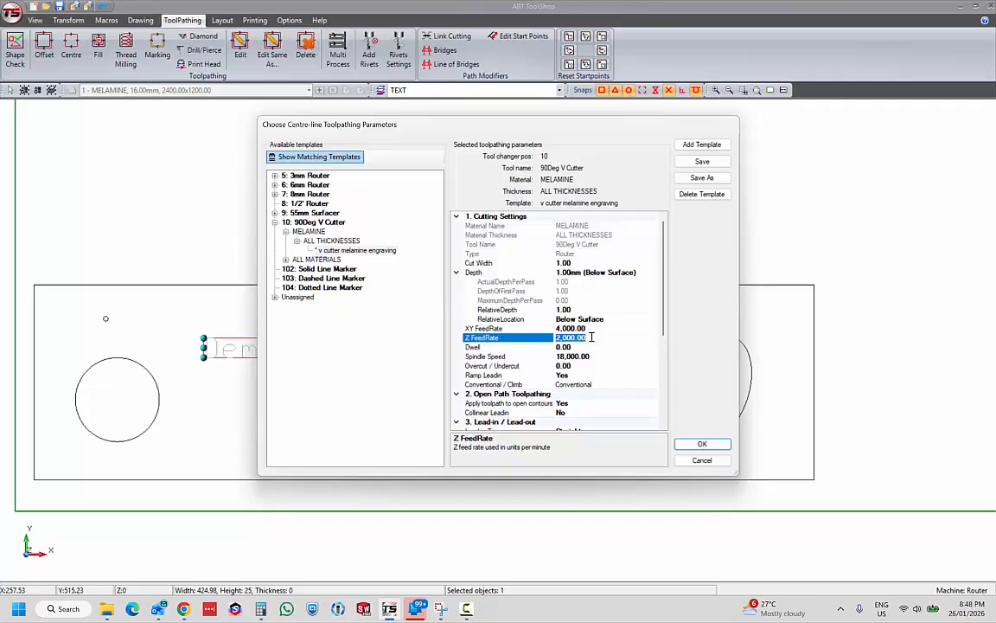
text(25)
click(596, 355)
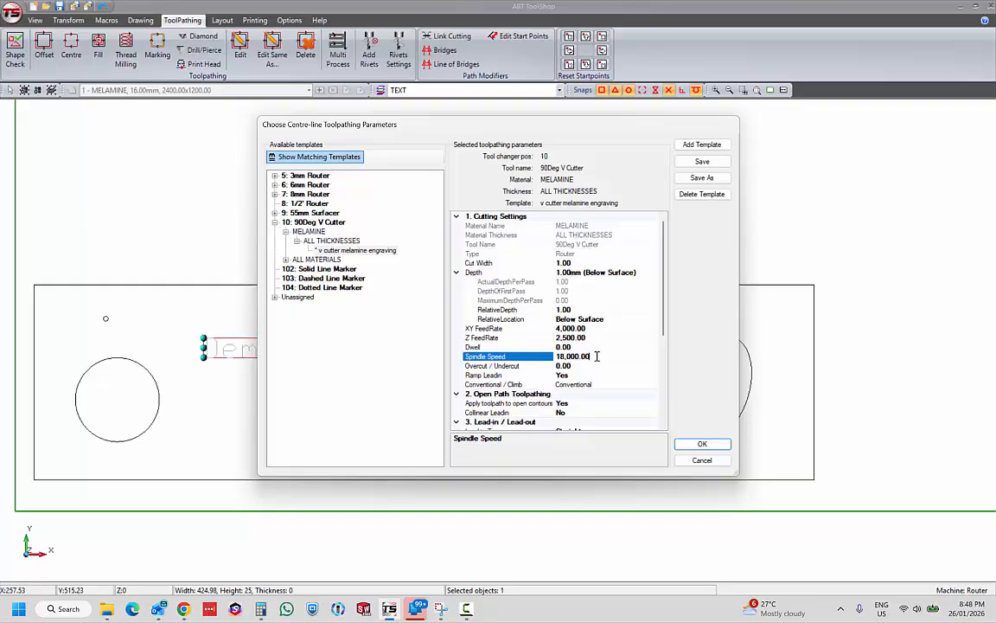
drag(601, 355, 556, 357)
text(24000)
Review the template's open path settings and set its lead-in type to None
scroll(585, 354, down, 1)
click(580, 374)
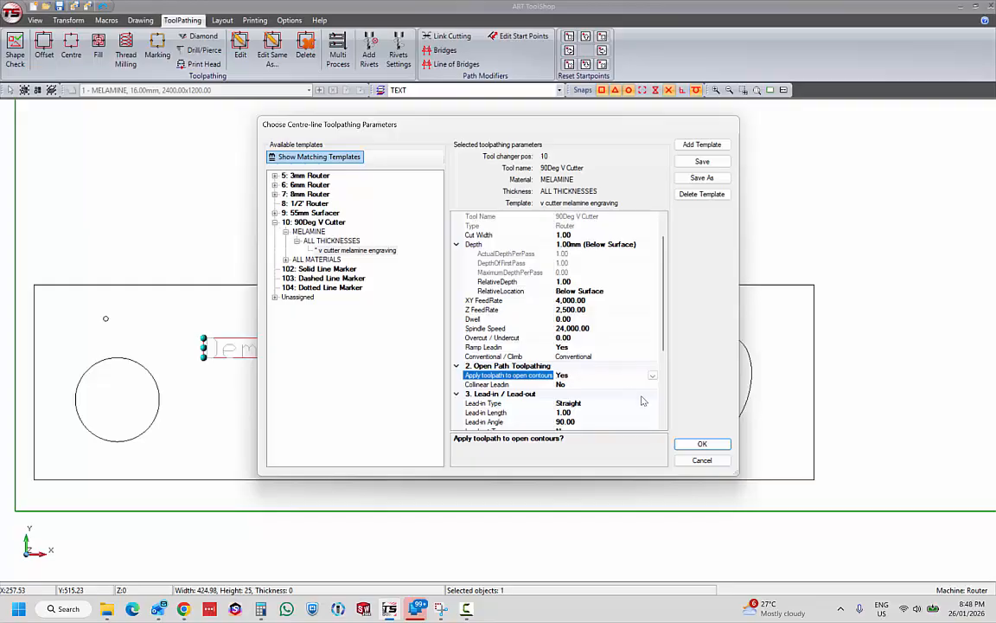
scroll(662, 389, down, 2)
scroll(668, 384, down, 2)
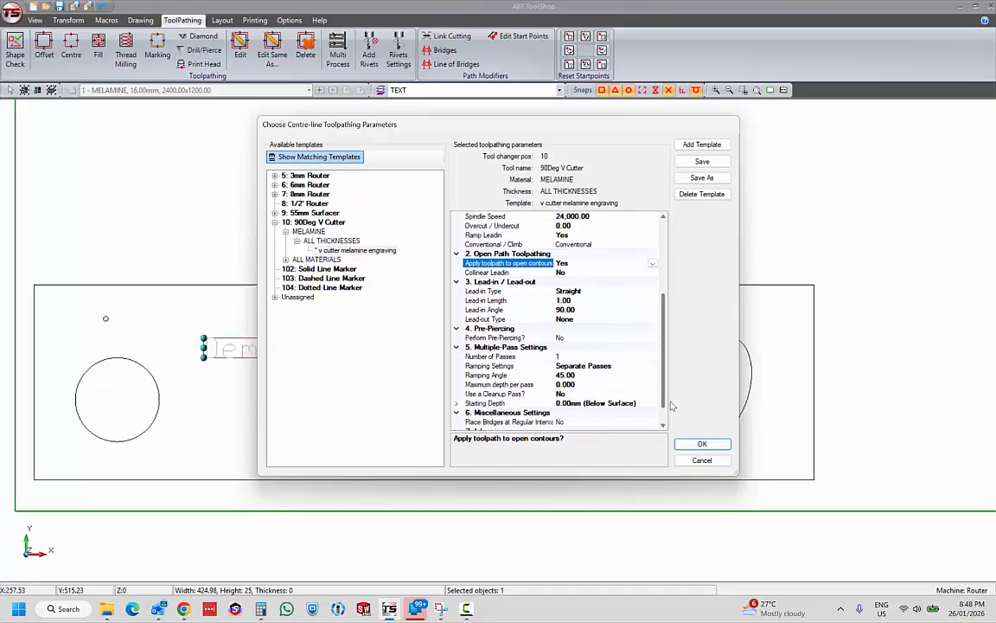
click(513, 273)
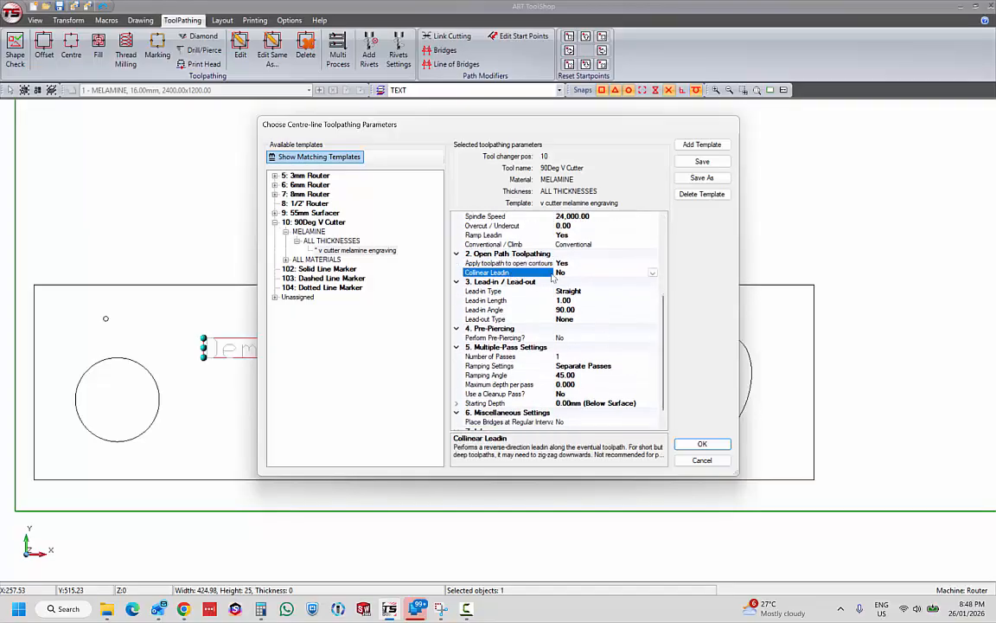
click(630, 292)
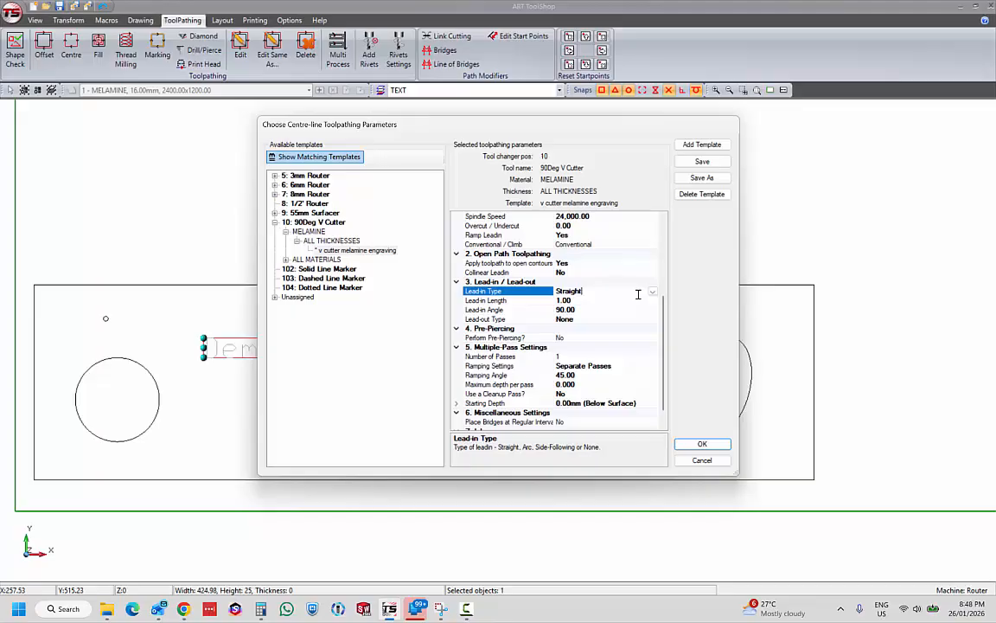
click(589, 291)
click(563, 332)
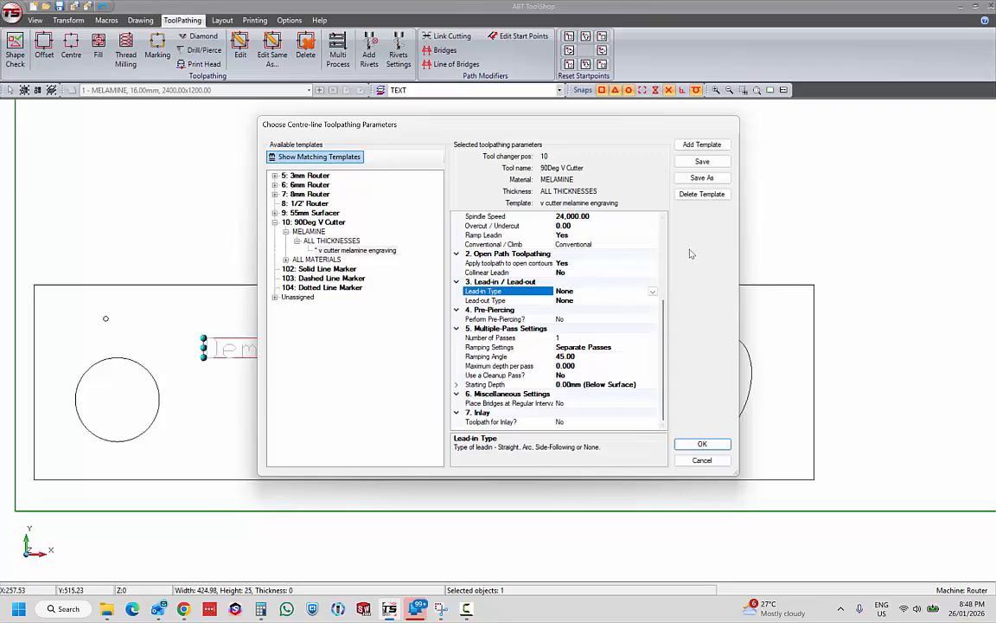
Save the engraving template and apply the centre-line toolpath to the demonstration text
click(702, 161)
click(702, 444)
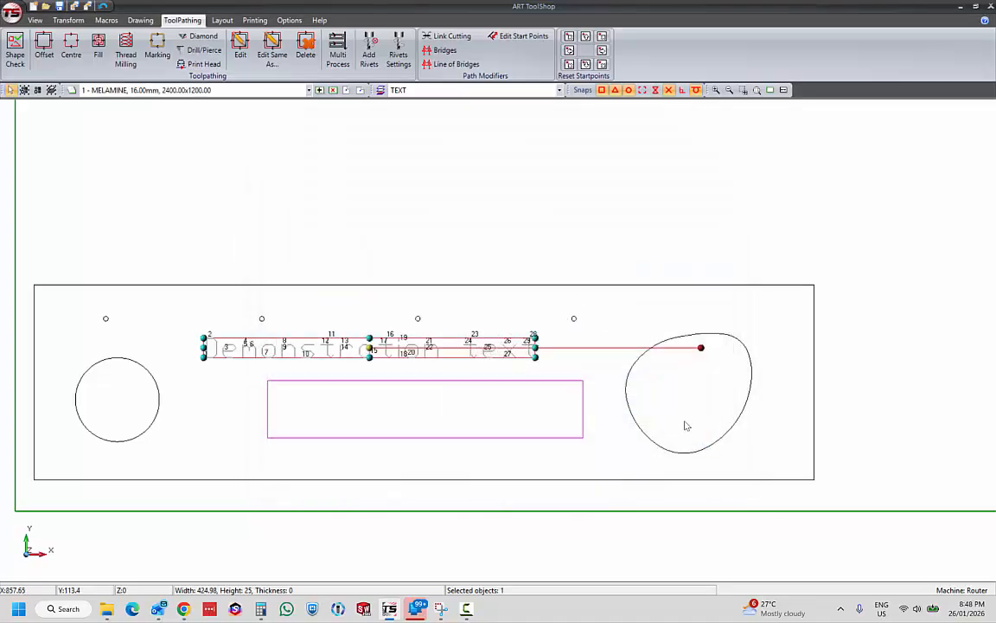
scroll(342, 370, up, 6)
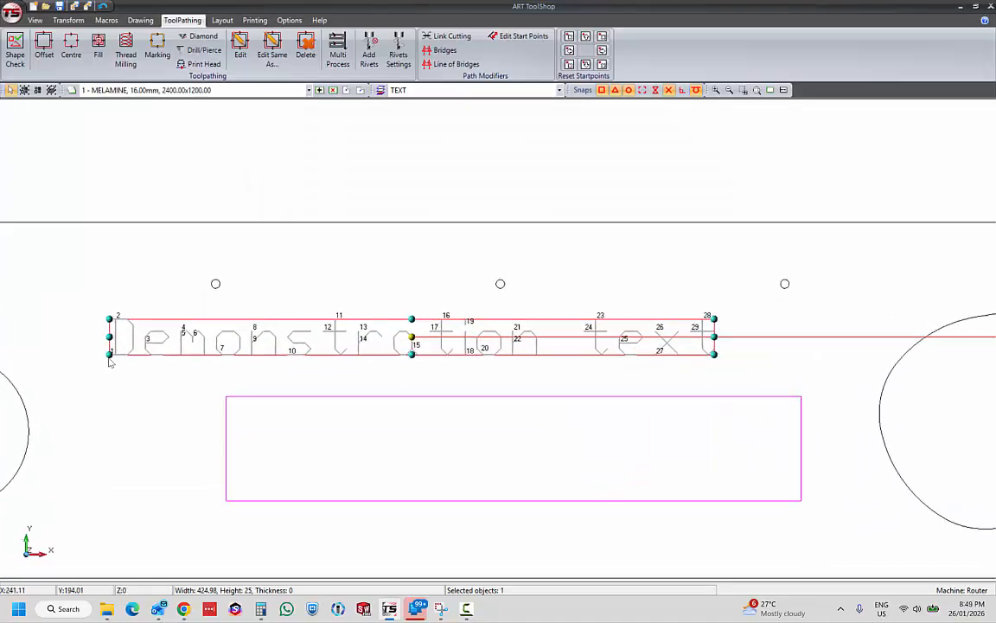
scroll(423, 370, down, 6)
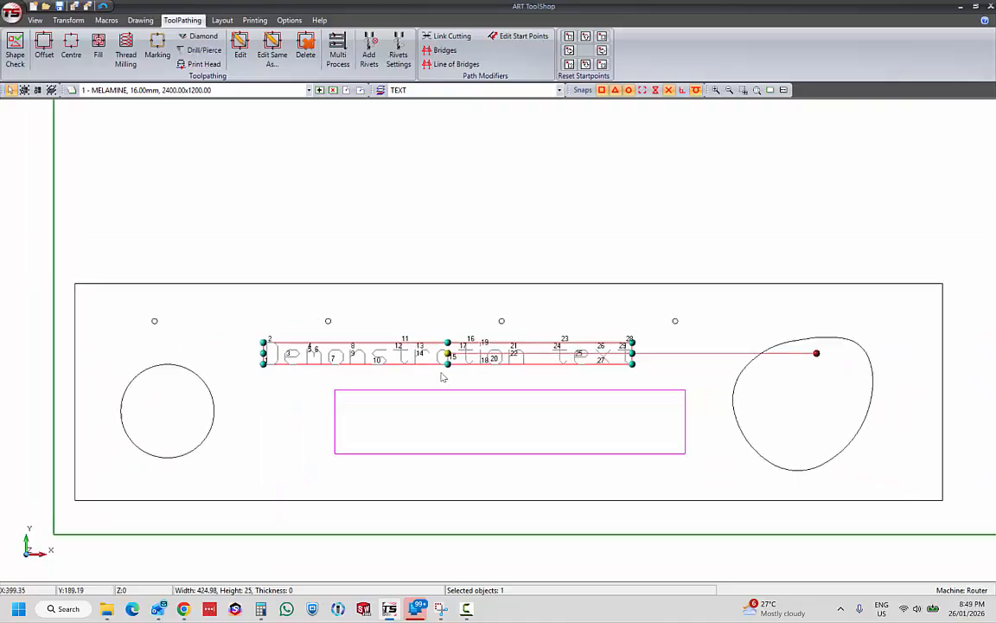
Select all the holes on the DRILL 6mm layer
click(37, 90)
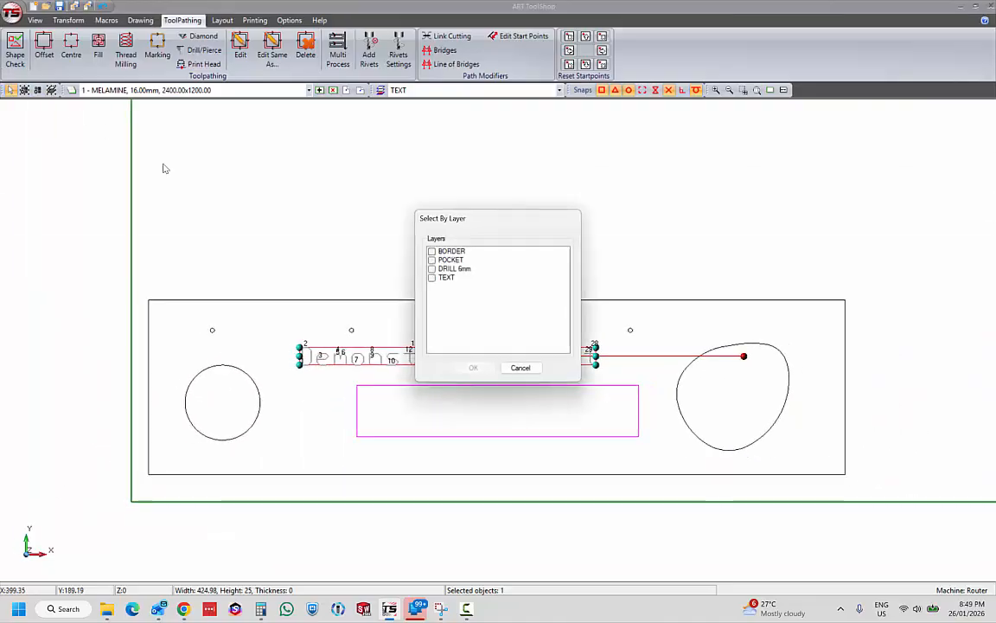
click(453, 268)
click(473, 368)
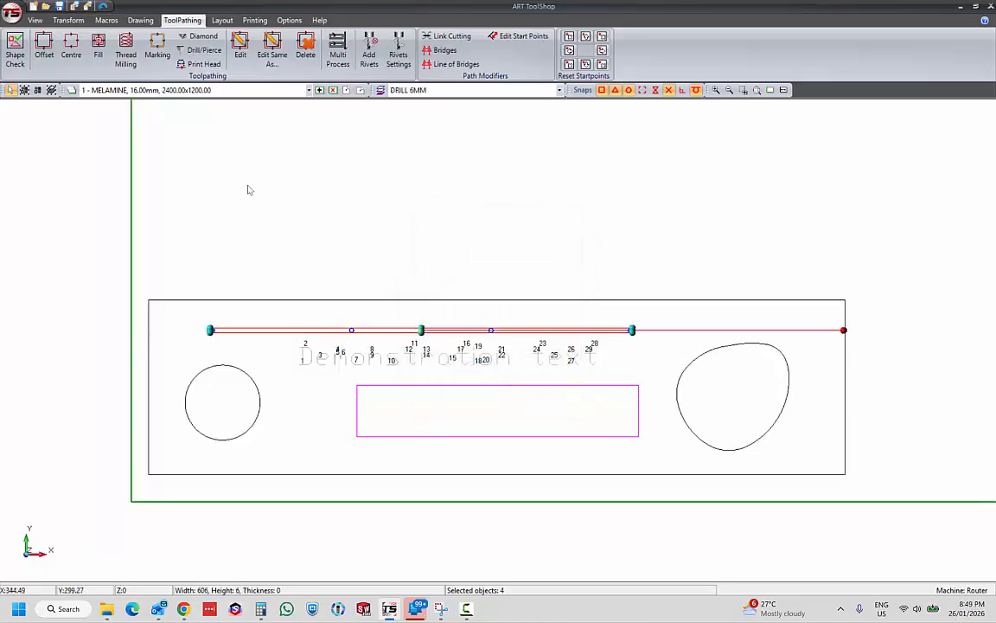
Start a Drill/Pierce toolpath and add a 6mm Drill template for MELAMINE in all thicknesses, named "drill 6mm through"
click(199, 50)
click(702, 144)
click(547, 224)
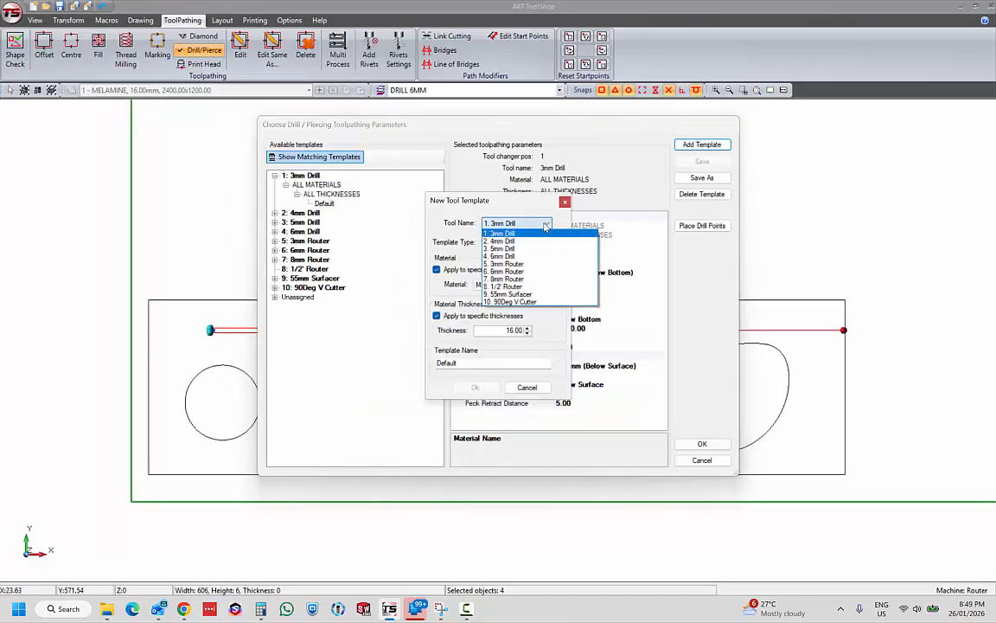
click(547, 223)
click(501, 258)
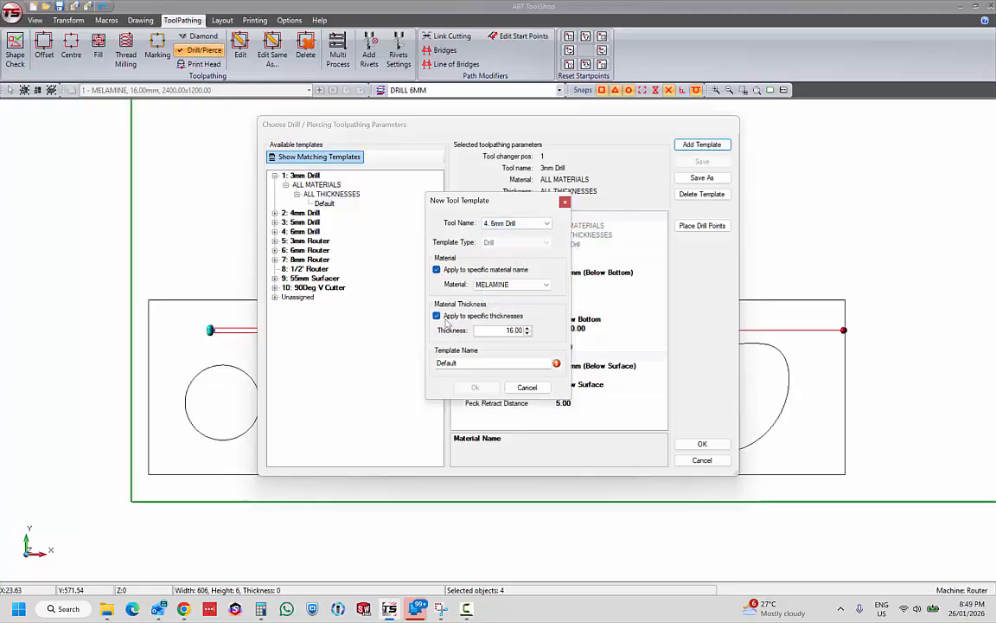
click(437, 316)
double_click(447, 363)
text(d)
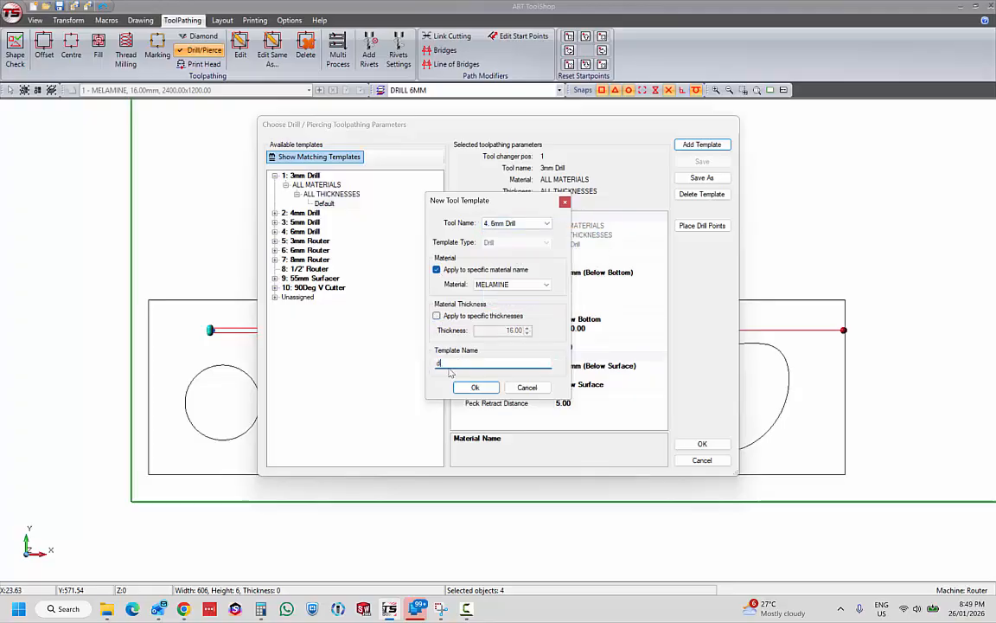
text(rill 6mm through)
click(475, 387)
Set the 6mm drill template's depth to 3 mm relative to Below Bottom
click(594, 273)
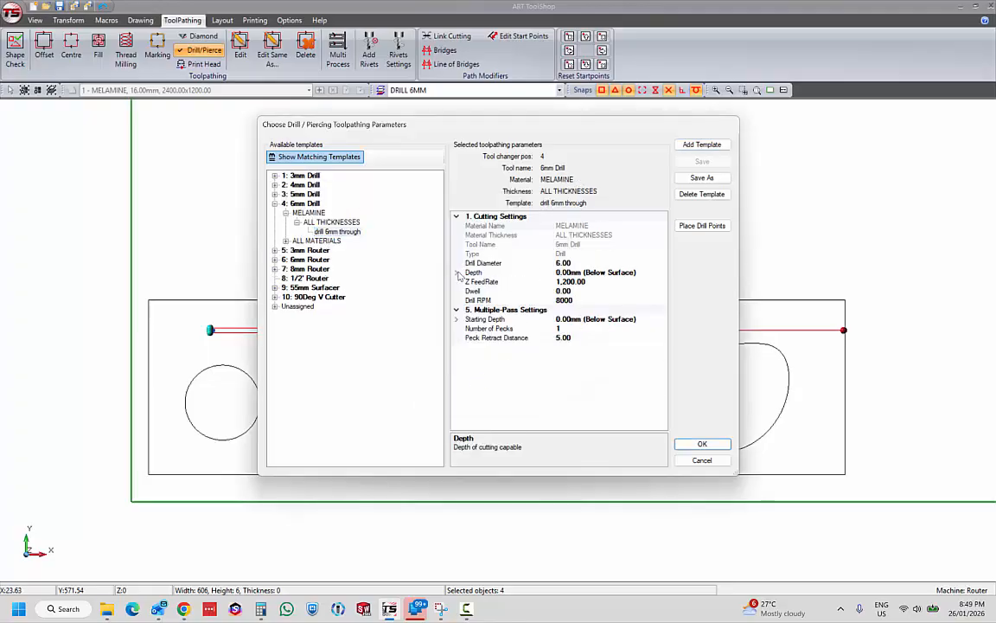
click(654, 319)
click(662, 319)
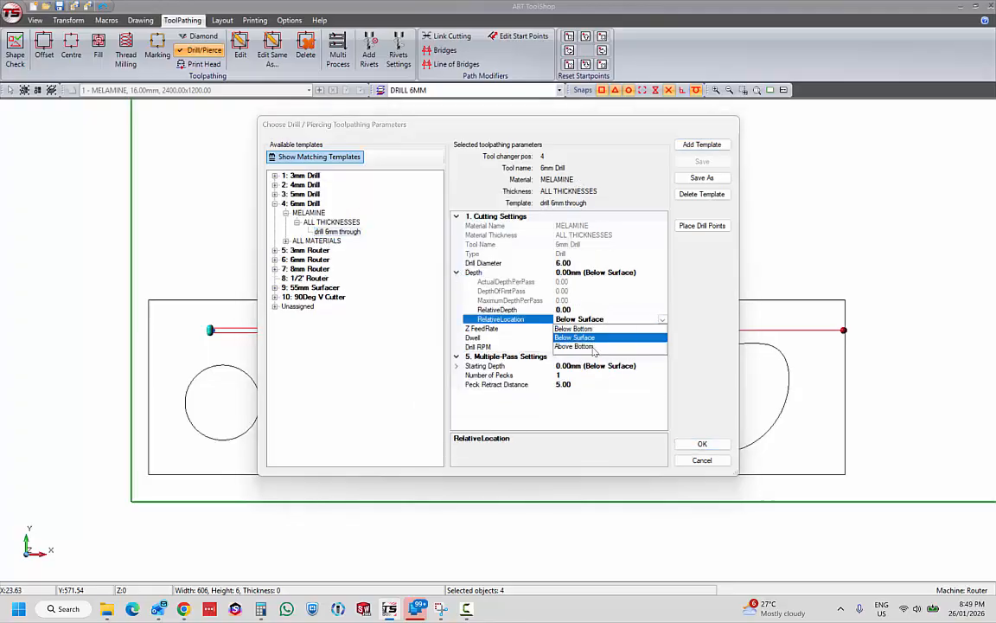
click(593, 328)
drag(588, 311, 539, 310)
text(3)
click(574, 318)
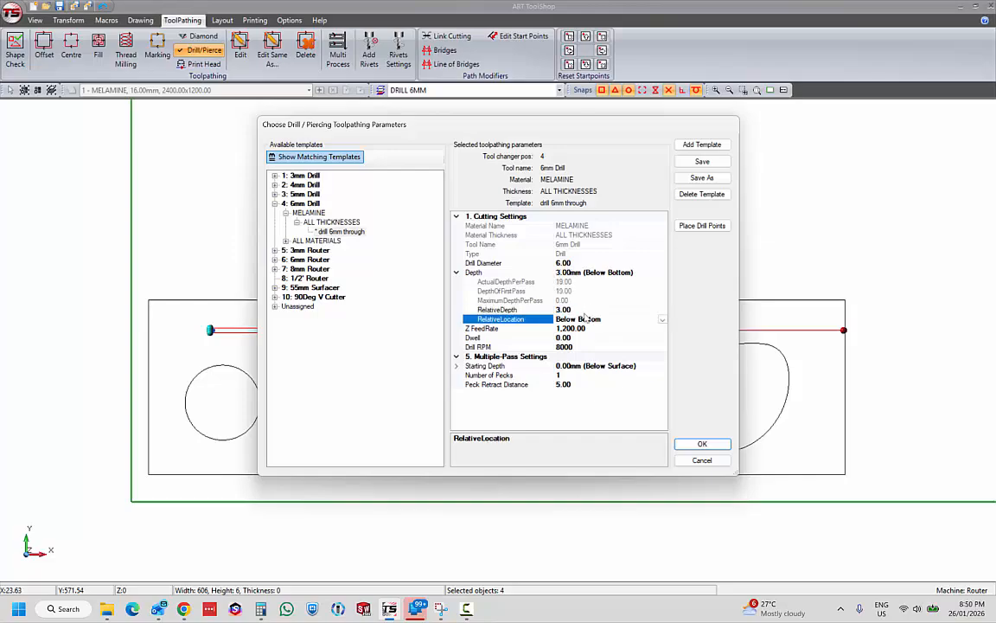
Check the Z feed rate and drill RPM, save the drill template and apply it to the selected holes
click(588, 329)
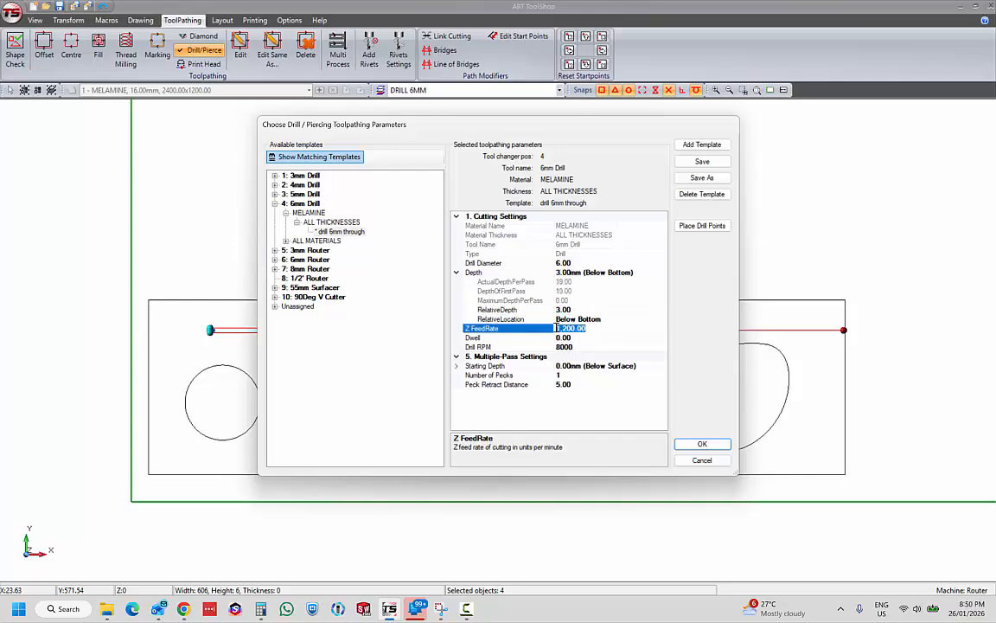
click(587, 348)
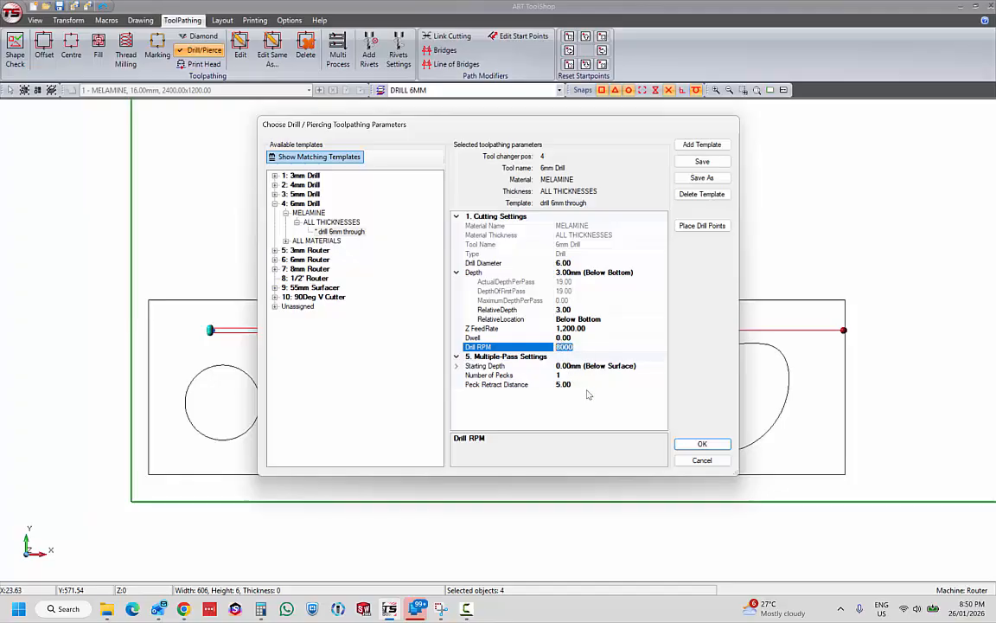
click(702, 164)
click(702, 443)
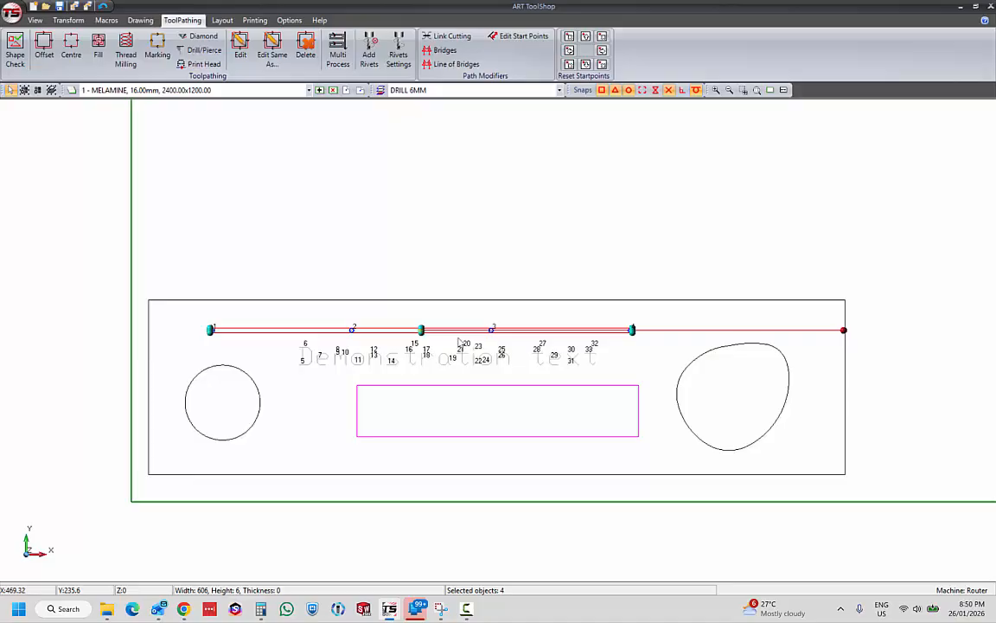
Select all the shapes on the POCKET layer
click(52, 90)
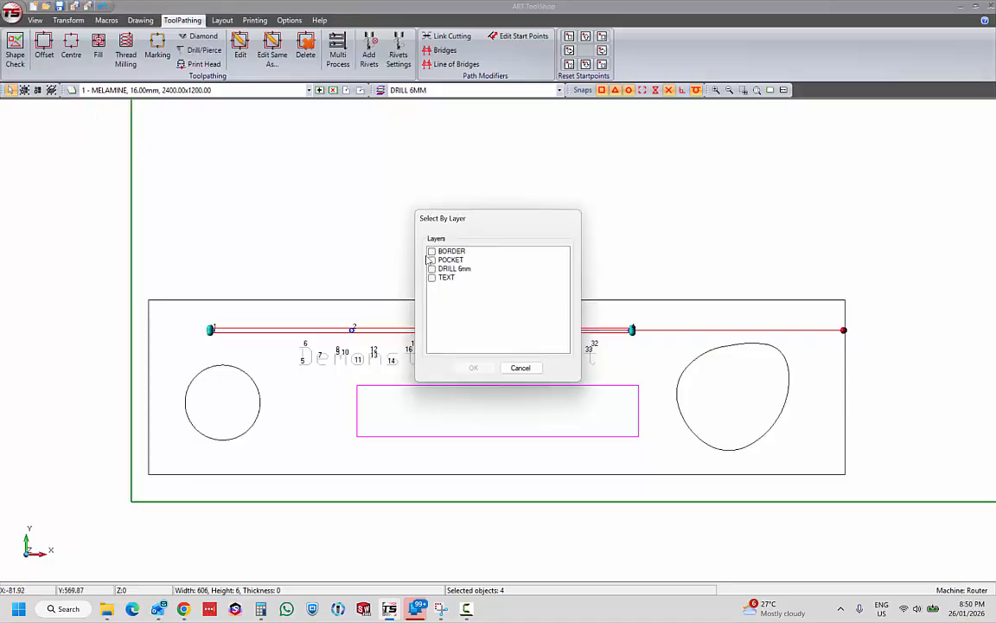
click(446, 259)
click(473, 368)
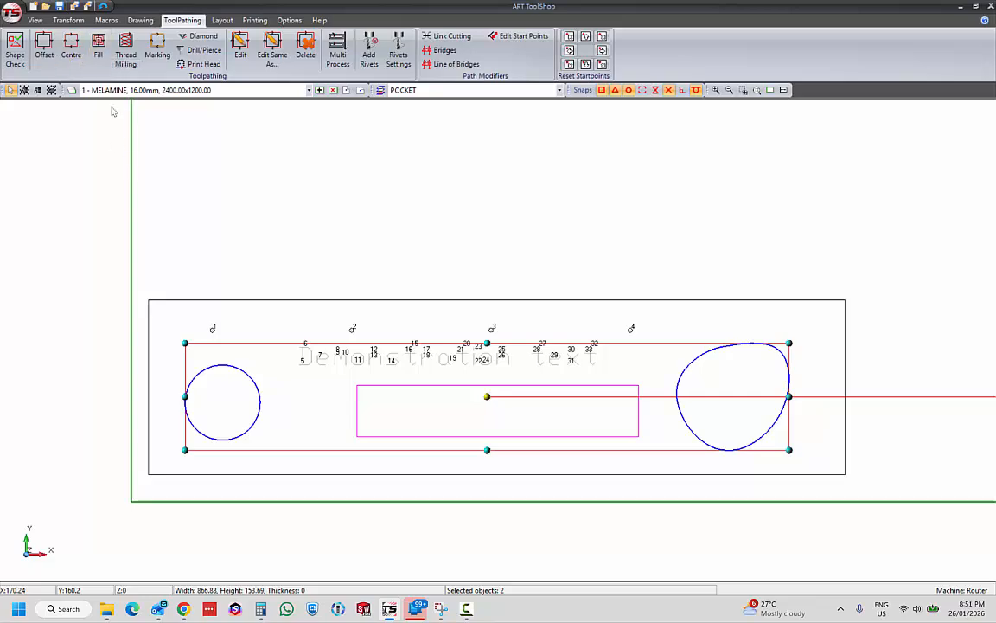
Start a Fill toolpath and add a 1/2' Router template for MELAMINE in all thicknesses, named "1/2" router fill 10mm deep"
click(99, 49)
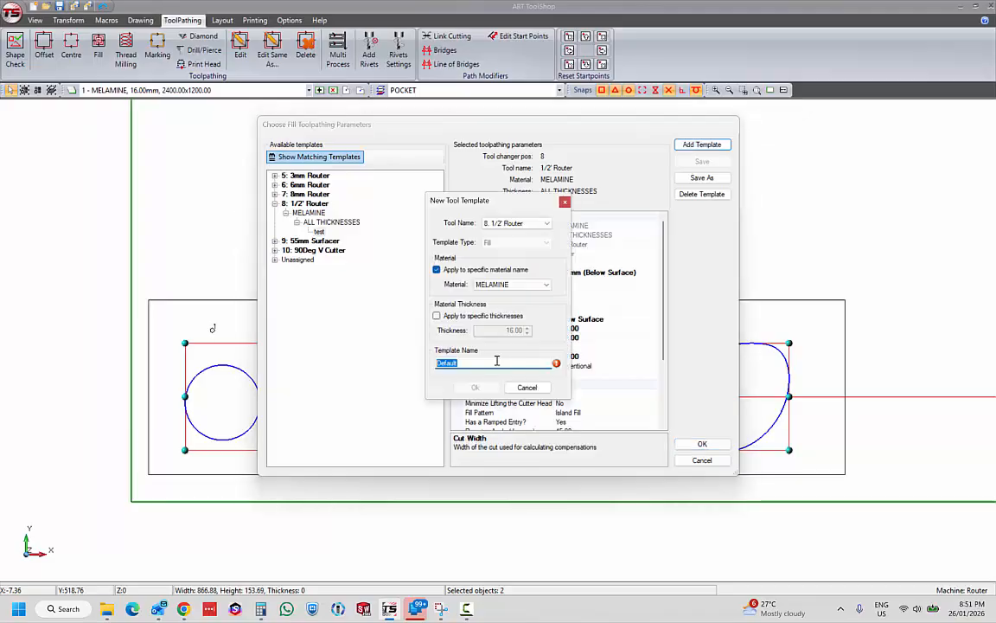
click(547, 224)
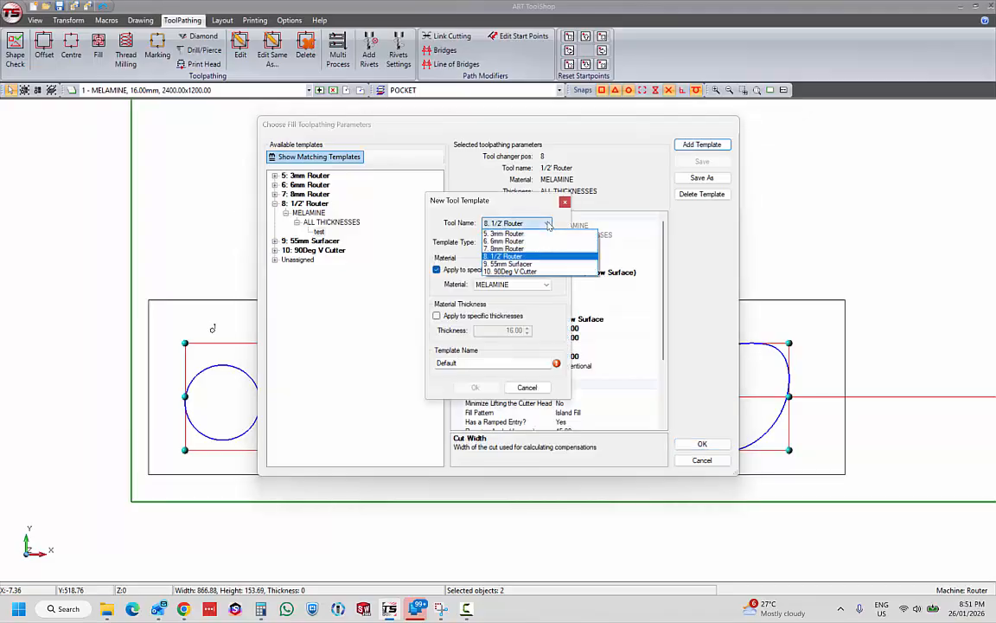
click(548, 224)
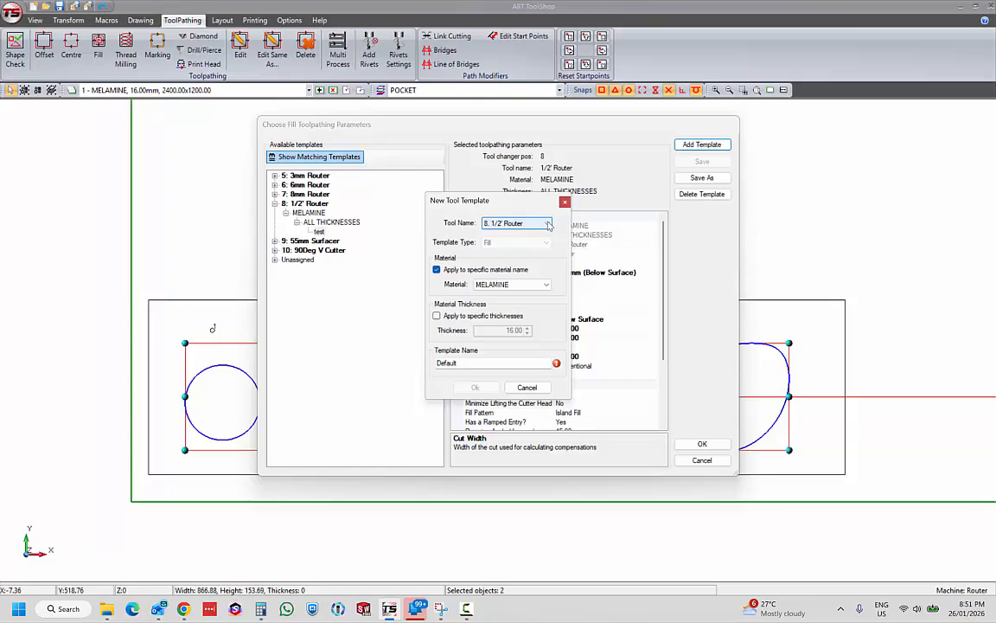
click(436, 273)
click(436, 273)
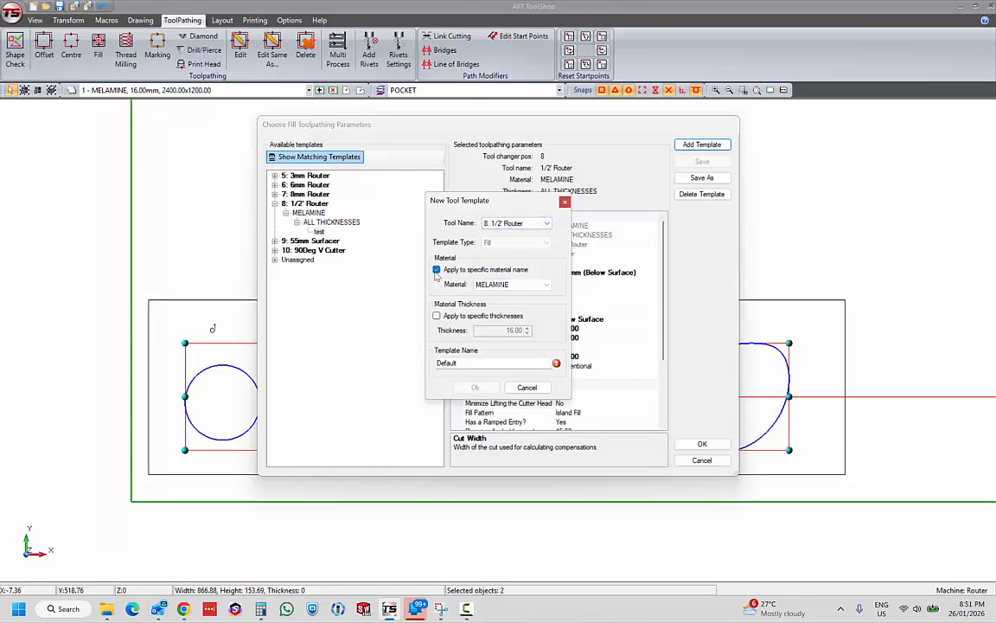
drag(484, 362, 428, 371)
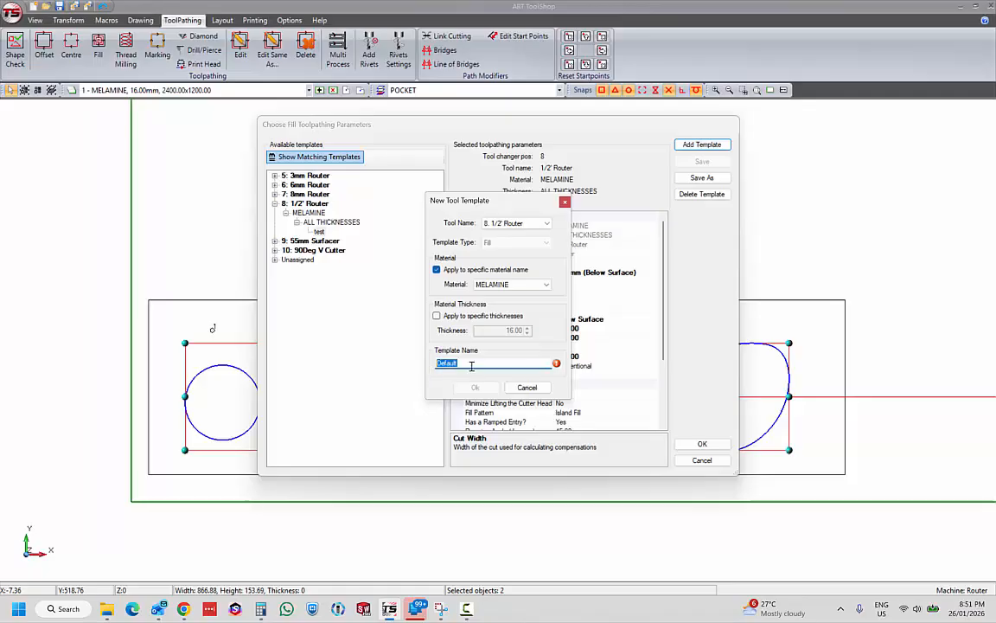
text(1/2" router fill 1)
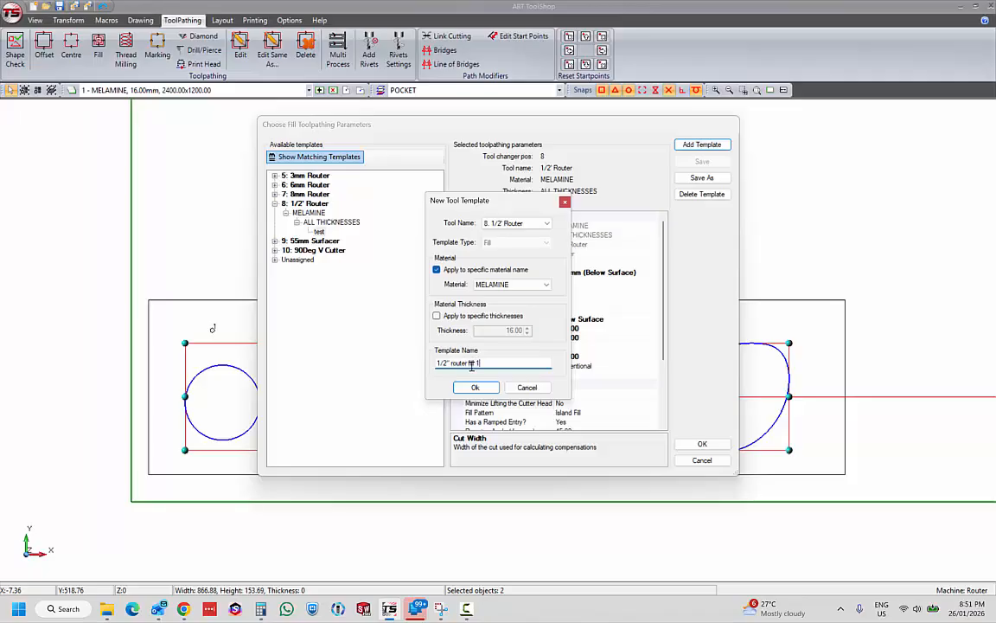
text(deep)
click(481, 389)
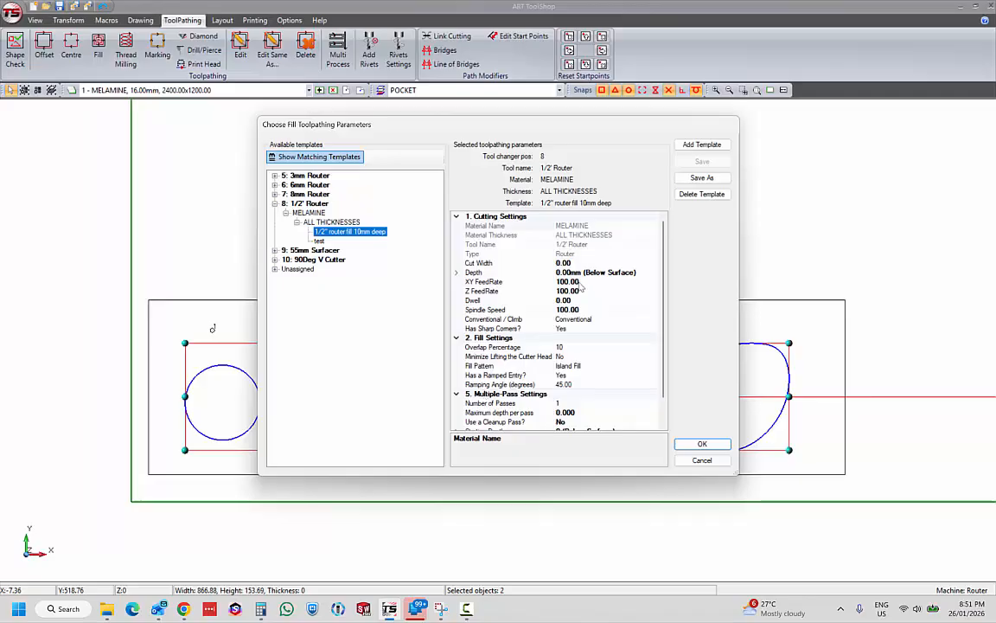
Set the fill template's cut width to 12.7 mm and its relative depth to 10 mm Below Surface
double_click(587, 263)
text(12.7)
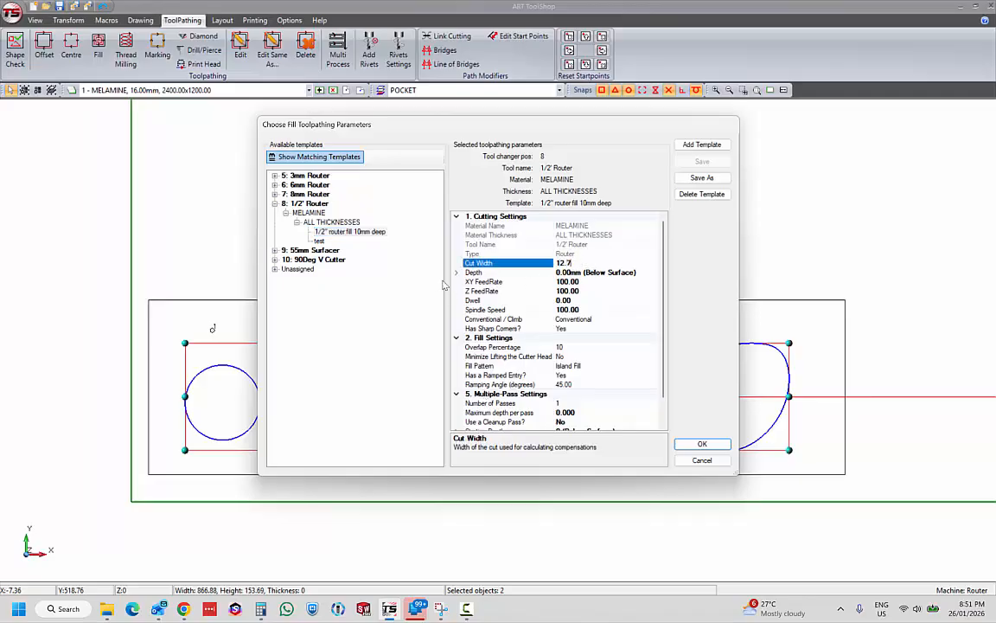
click(457, 273)
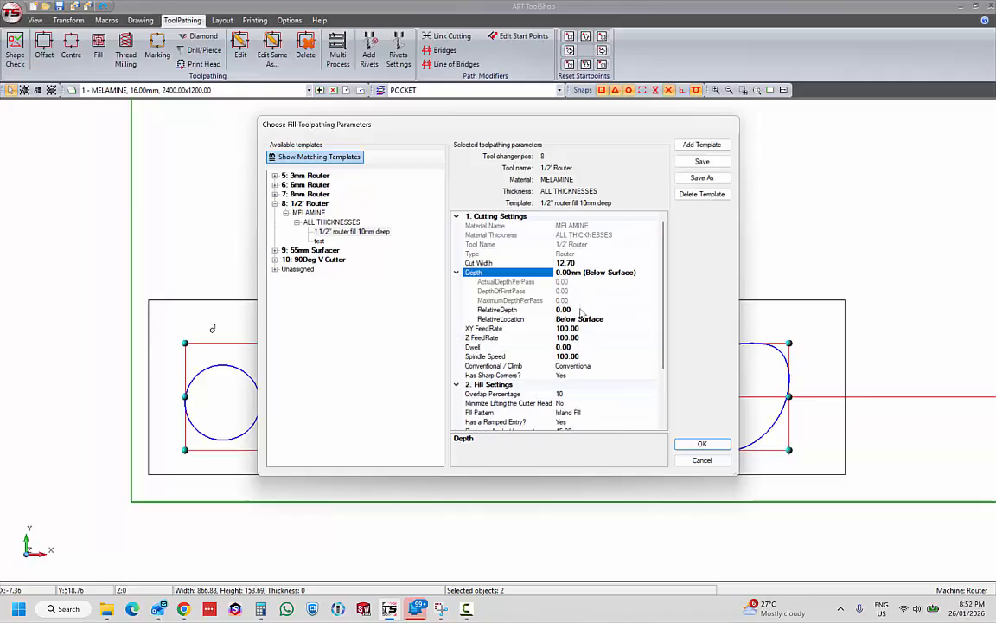
click(582, 311)
click(607, 320)
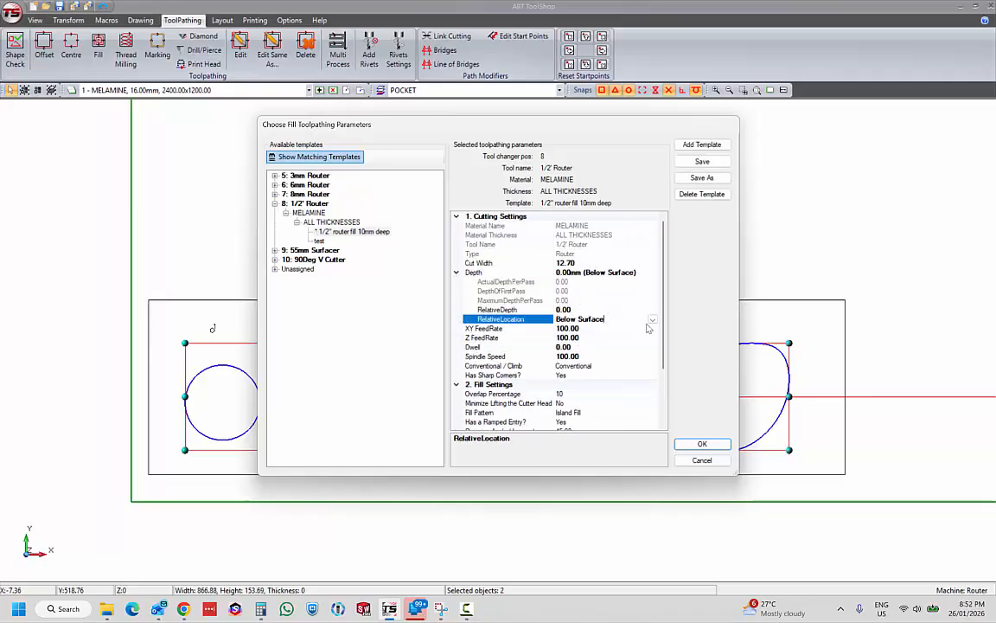
click(601, 309)
double_click(601, 309)
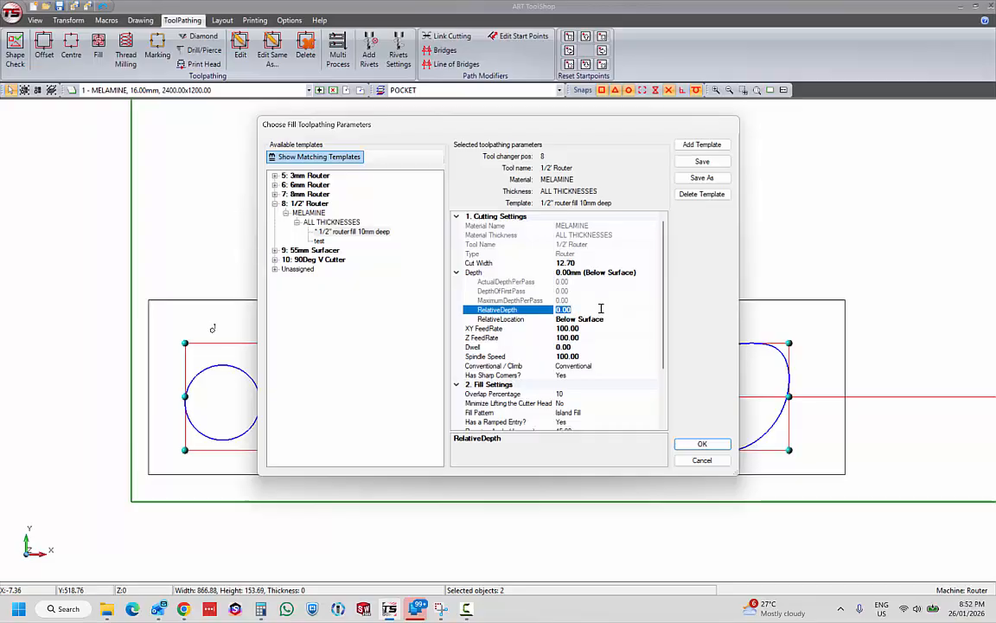
text(10)
click(612, 318)
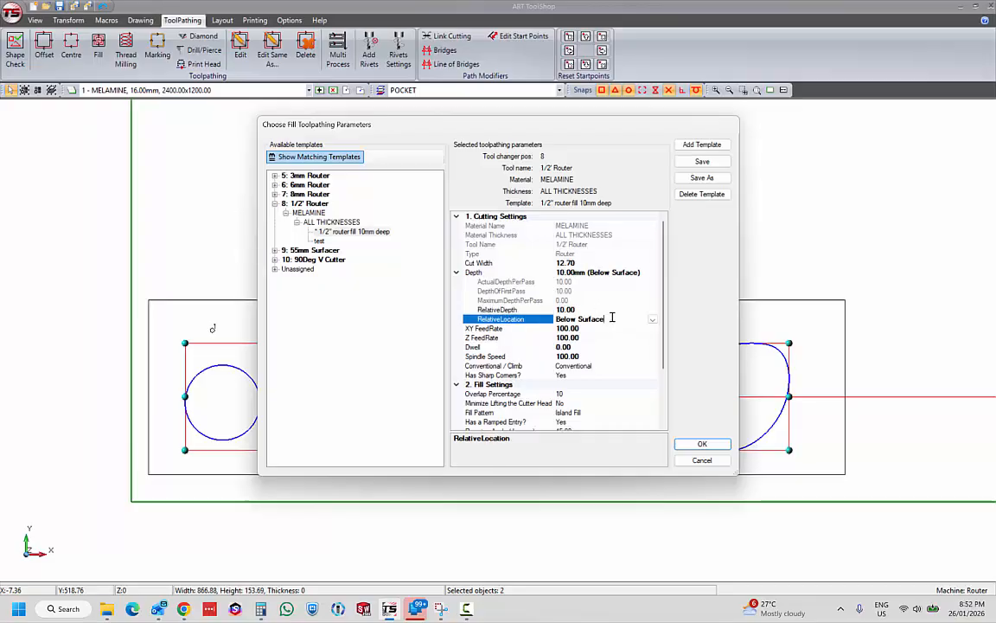
Set the fill template's XY feed rate to 10,000, Z feed rate to 2,000 and spindle speed to 24,000
click(593, 329)
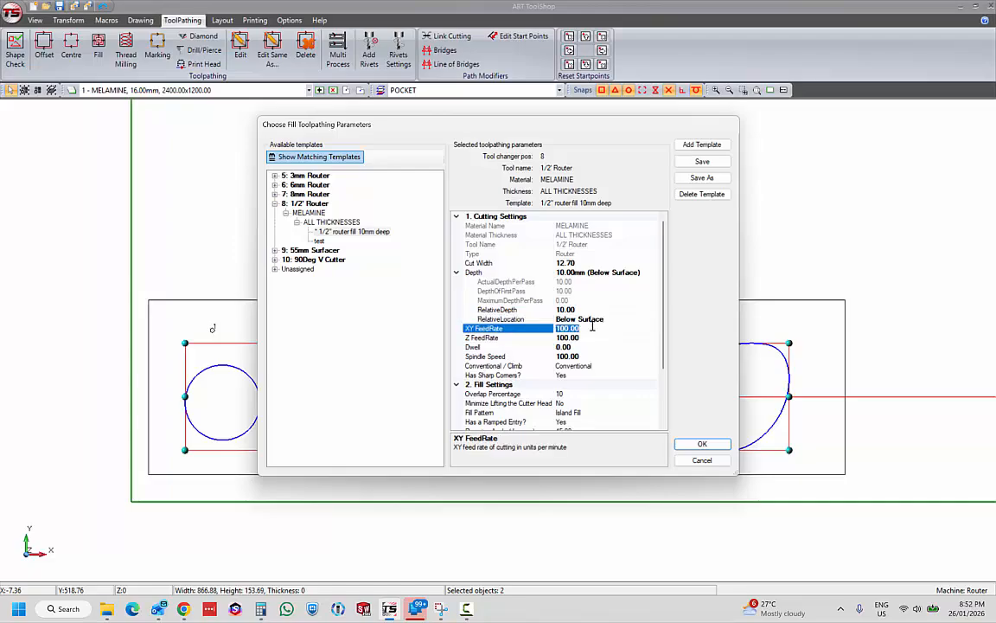
text(10)
click(607, 337)
text(2000)
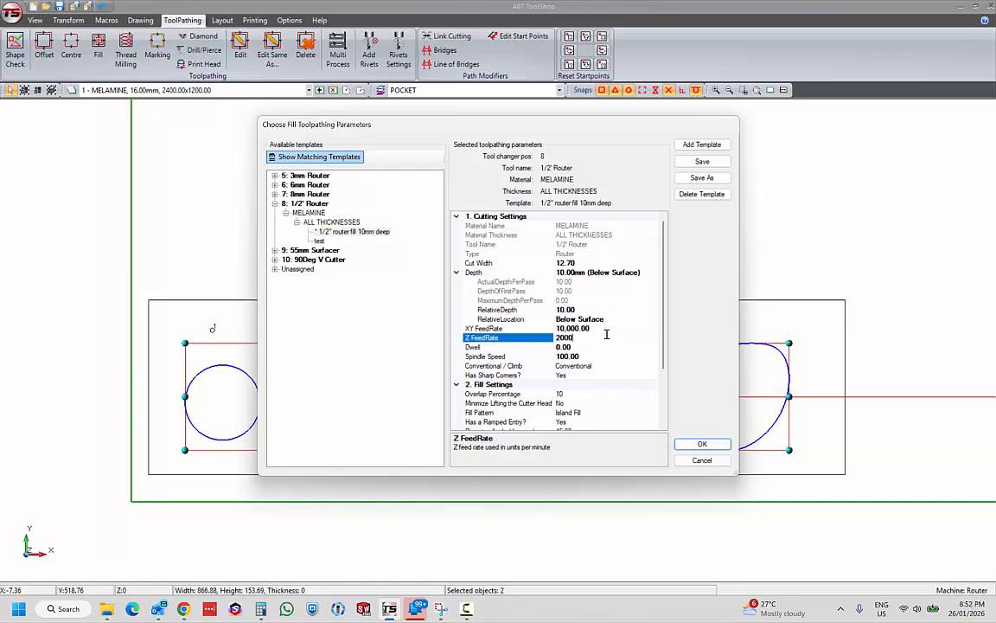
click(617, 348)
scroll(617, 348, down, 2)
click(607, 300)
text(24000)
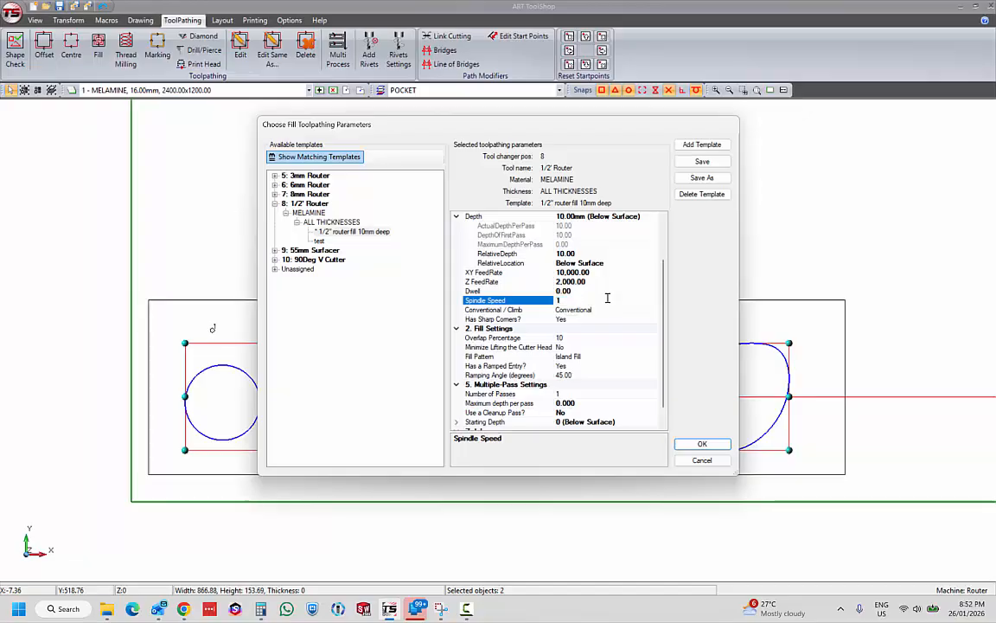
Review the fill settings, trying Hatch Fill as the fill pattern and returning it to Island Fill
click(616, 337)
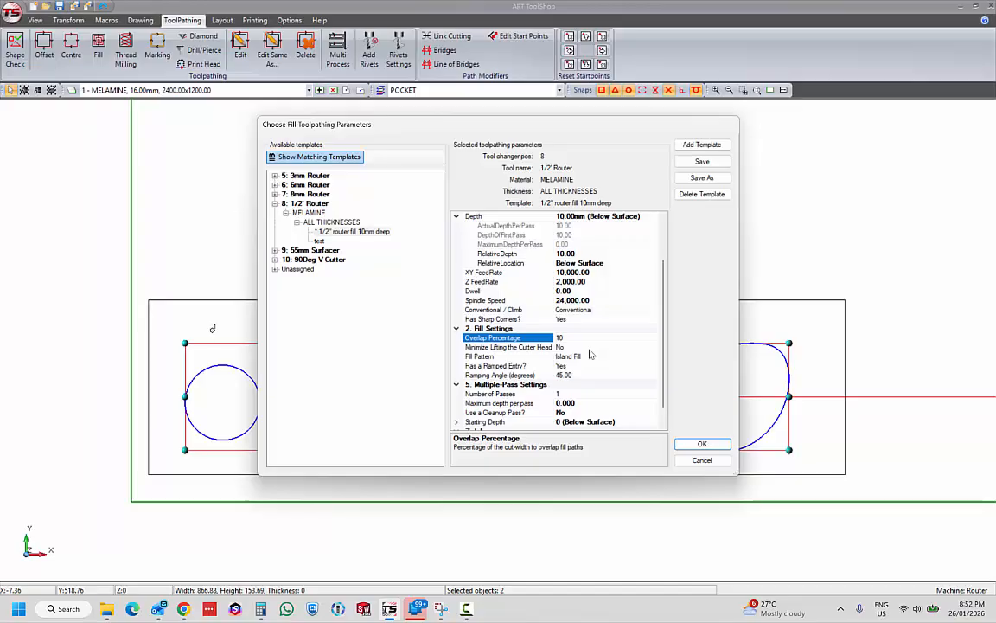
key(Down)
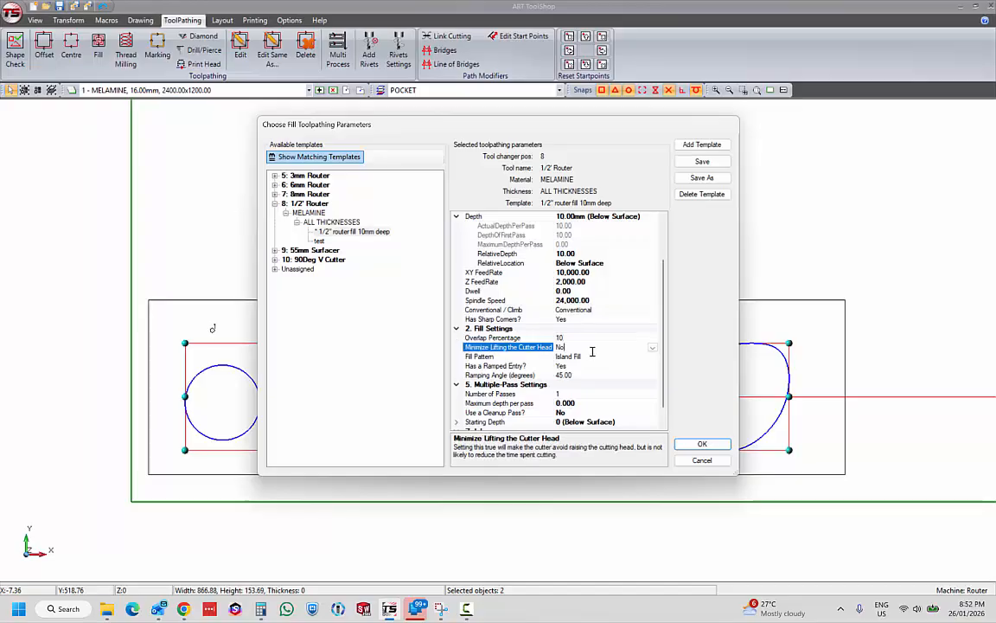
key(Down)
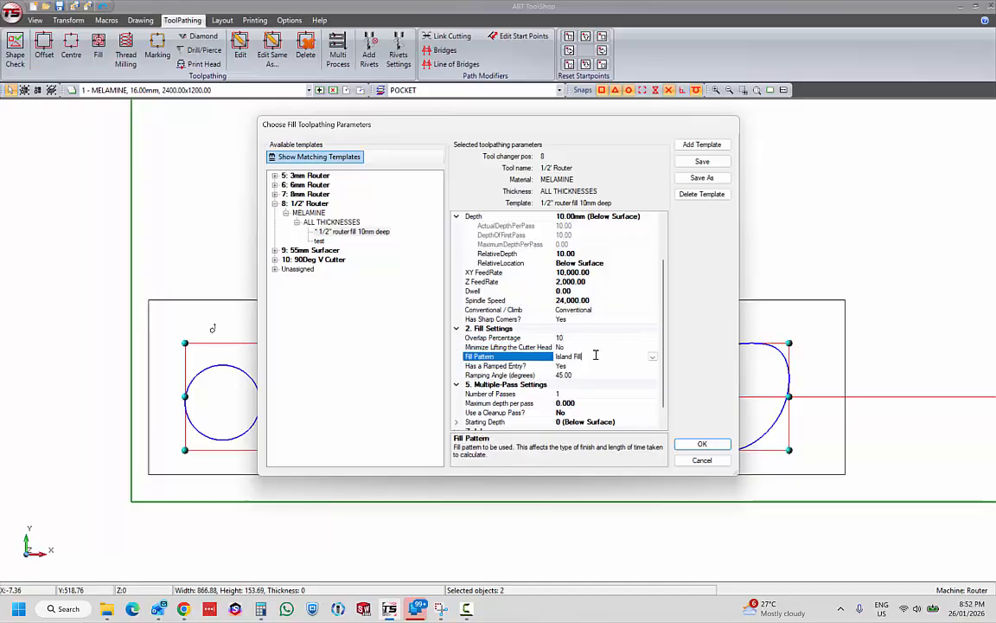
click(653, 357)
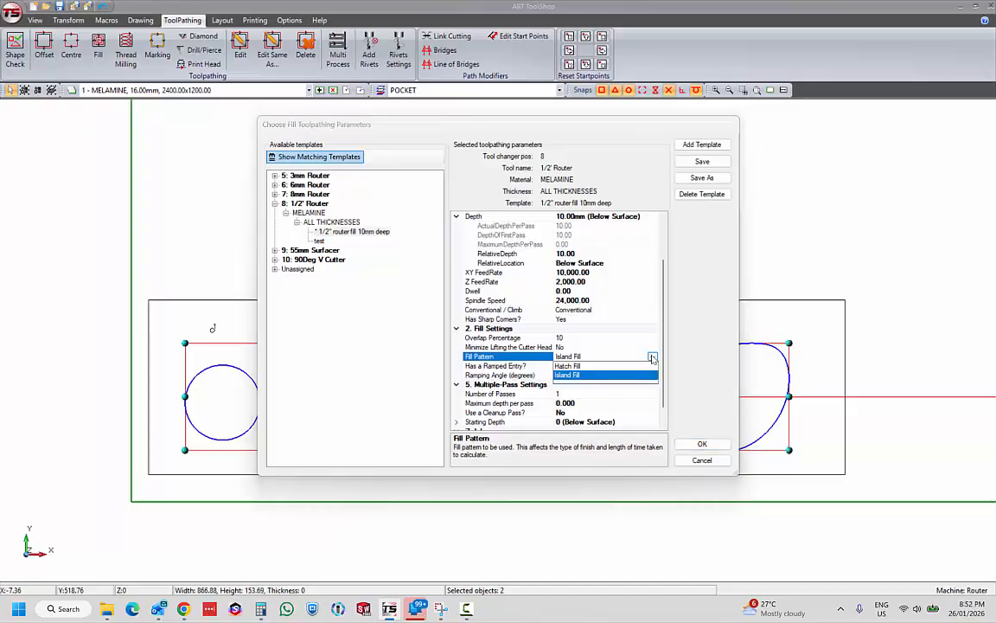
click(569, 365)
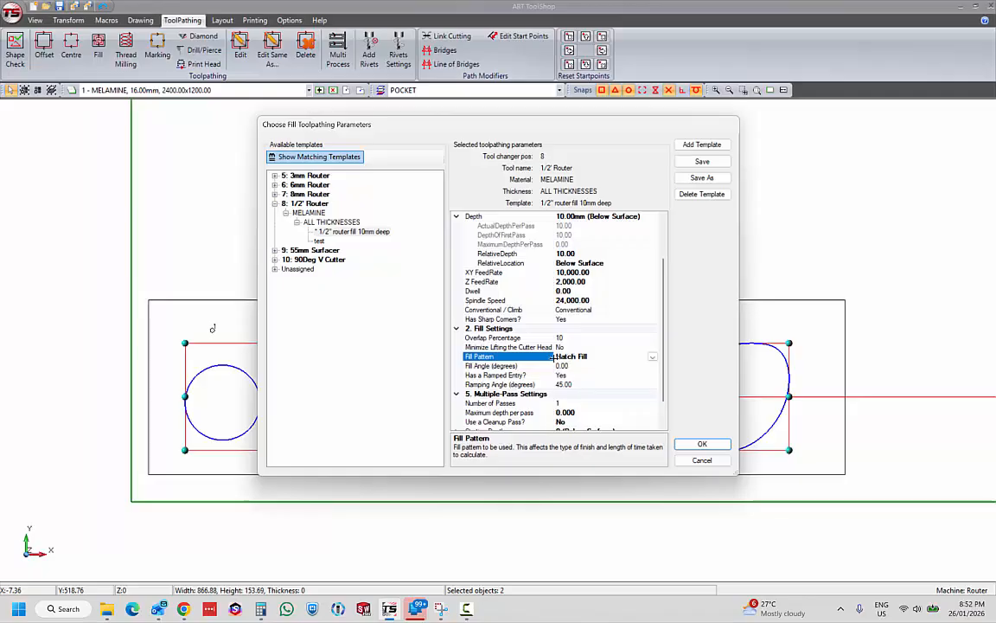
click(652, 357)
click(585, 375)
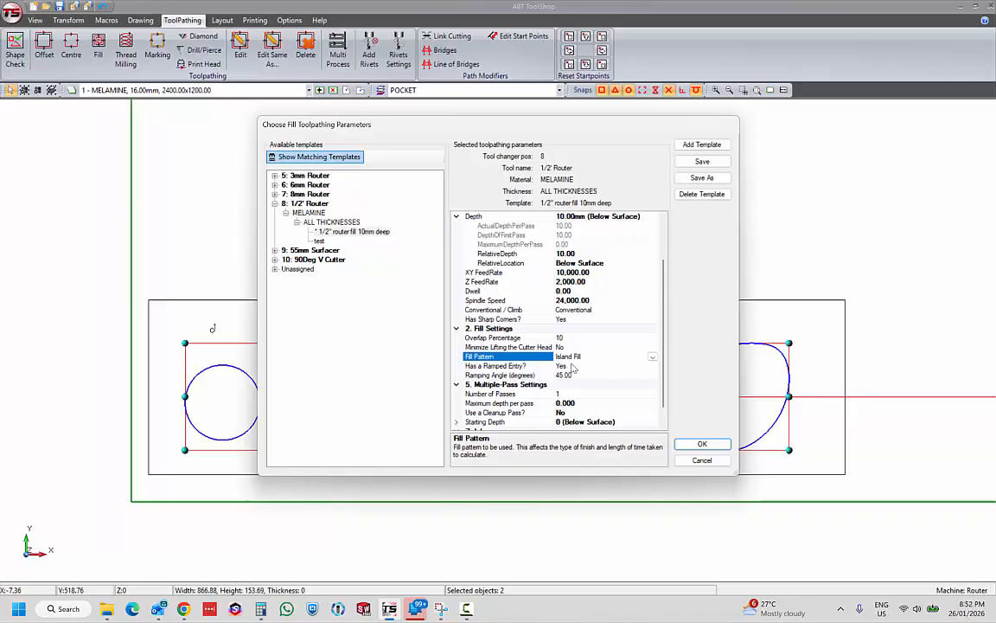
Check the multiple-pass settings and apply the fill toolpath to the pocket shapes
click(562, 394)
drag(664, 397, 663, 424)
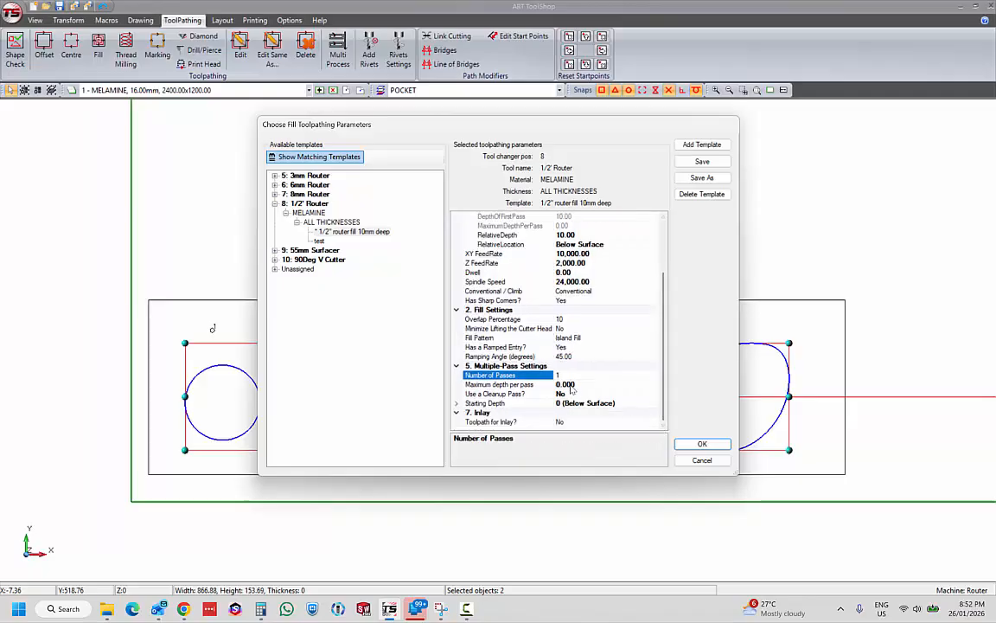
click(705, 446)
click(547, 346)
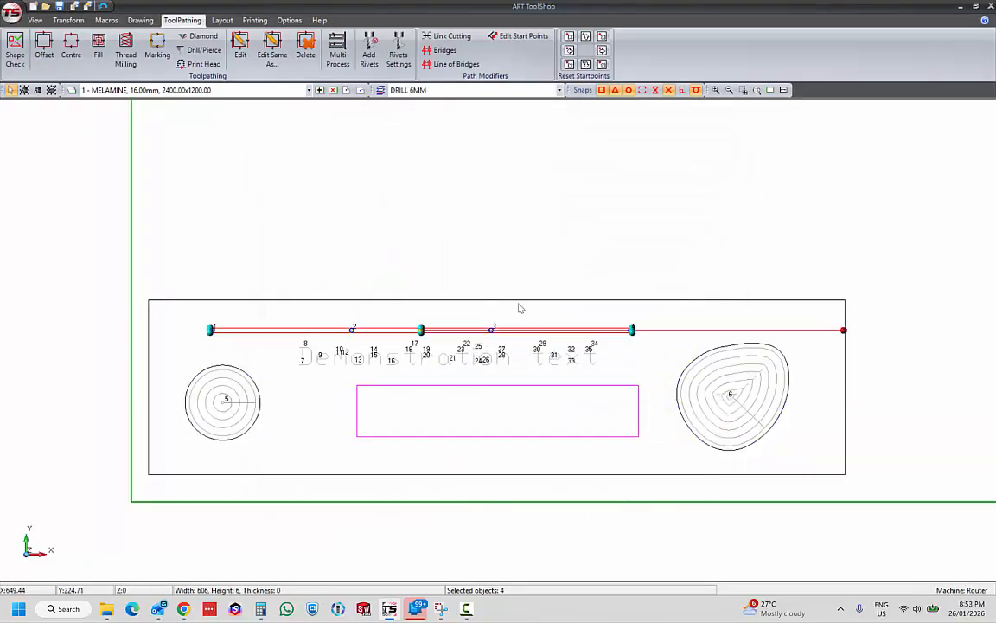
Select all the shapes on the BORDER layer
click(52, 90)
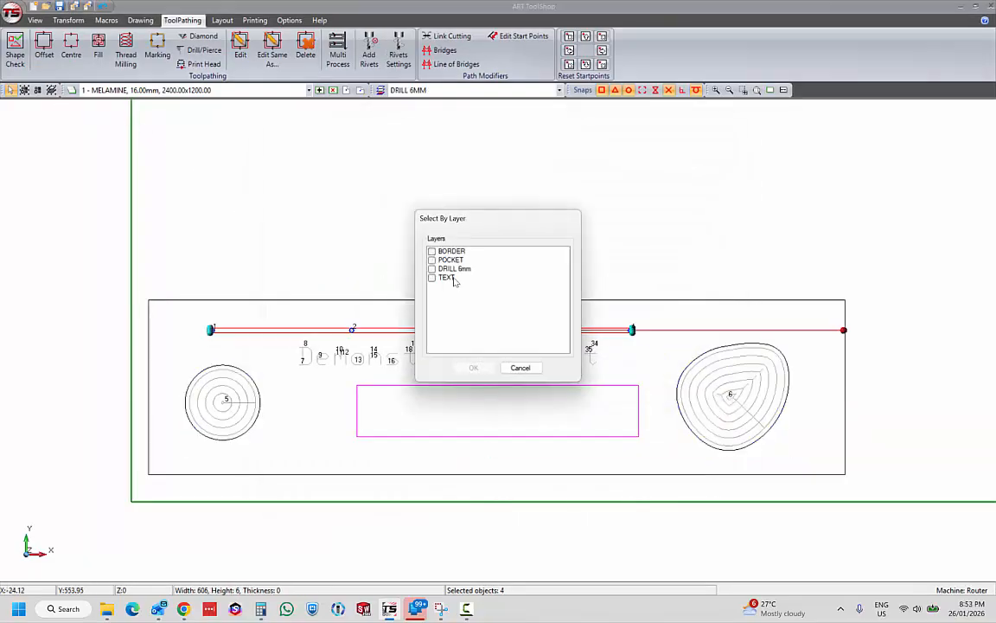
click(431, 251)
click(473, 367)
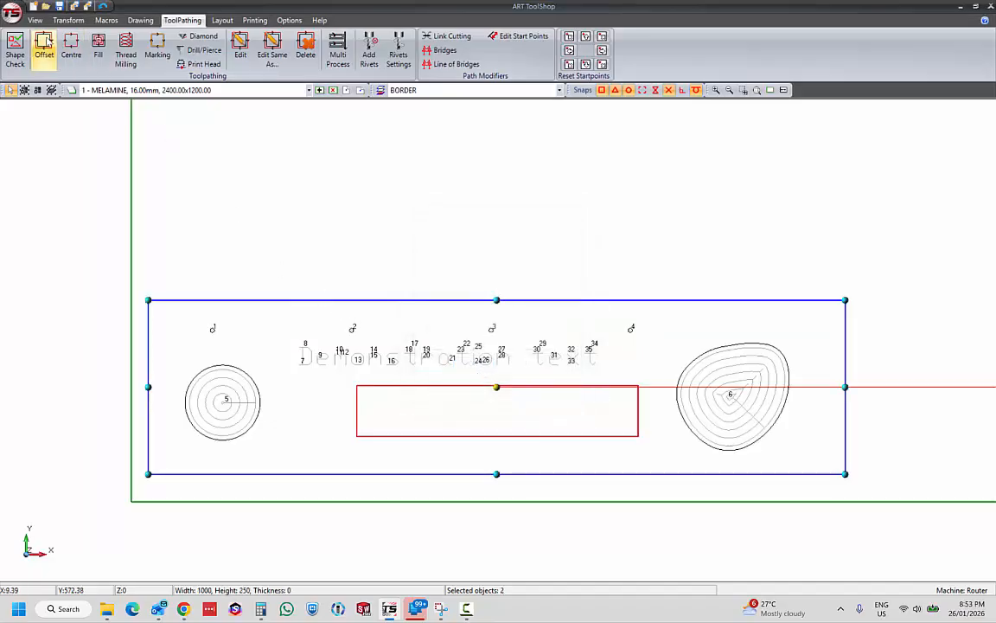
Start an offset toolpath from the 1/2' Router Default template with XY feed rate 10,000, Z feed rate 5,000 and spindle speed 24,000
click(43, 45)
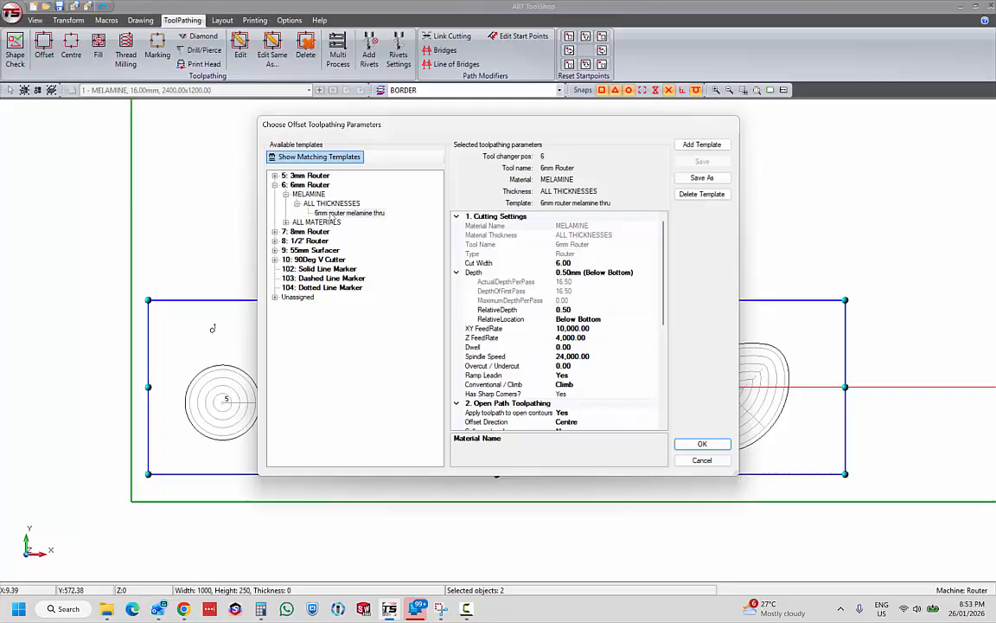
click(319, 241)
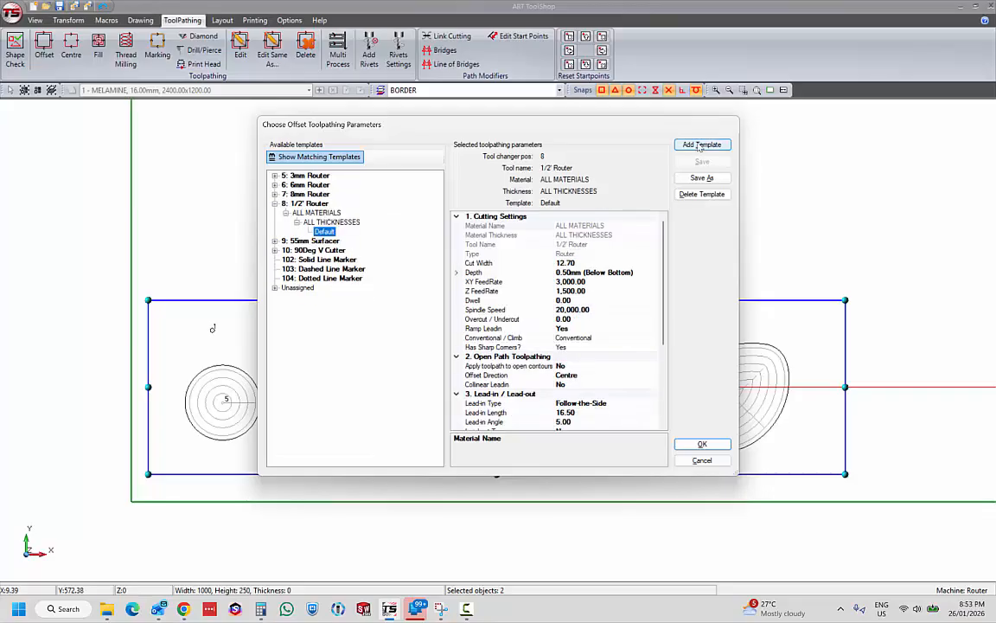
click(455, 271)
click(554, 330)
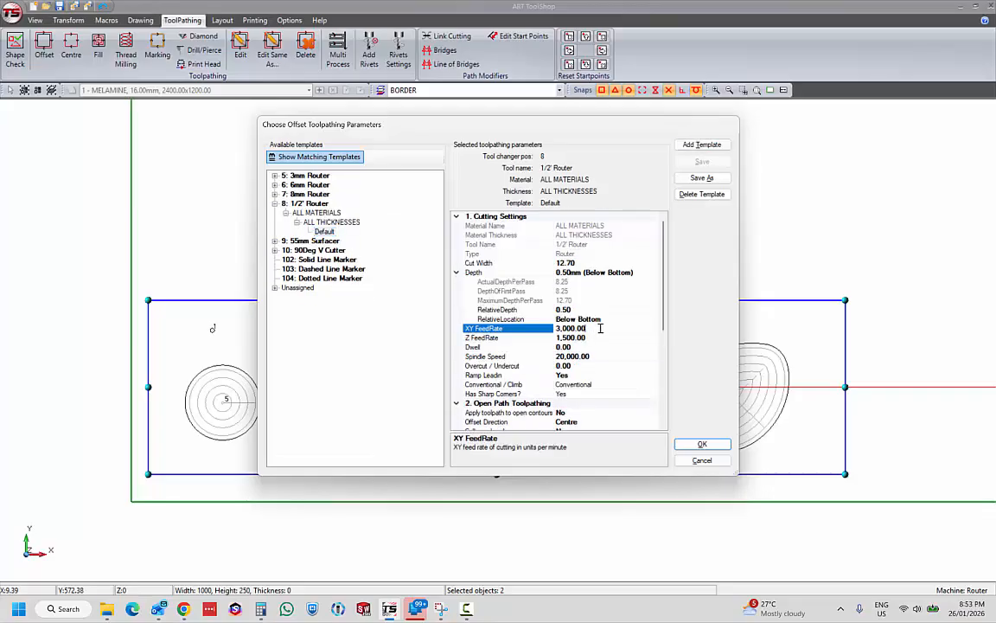
text(10000)
click(564, 337)
text(5000)
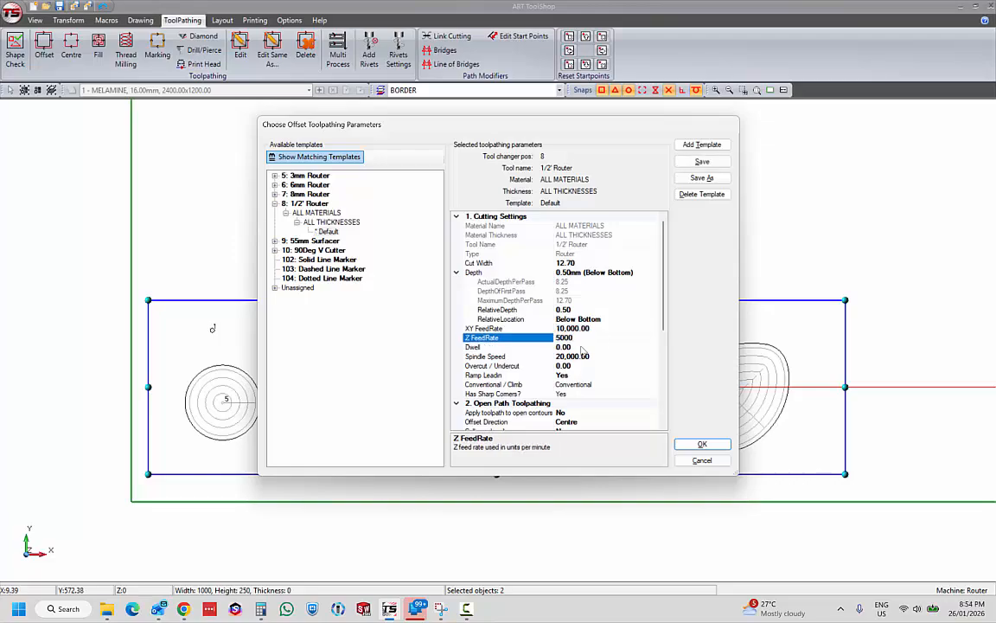
click(585, 356)
text(24000)
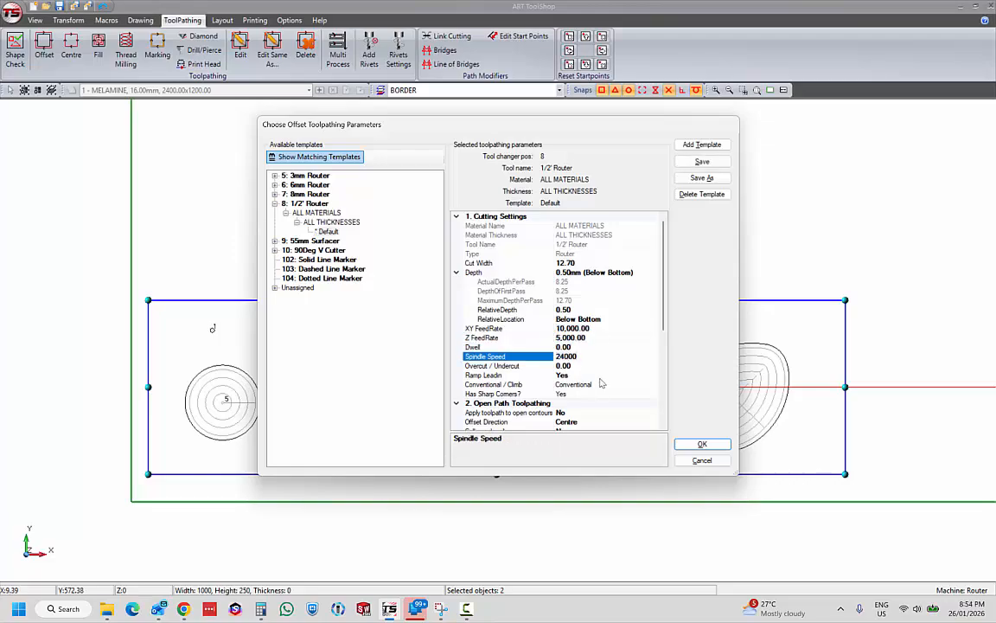
Set the offset cutting direction to Climb, check the remaining settings and apply the toolpath to the border shapes
click(584, 375)
scroll(638, 355, down, 3)
click(645, 291)
click(652, 291)
click(593, 309)
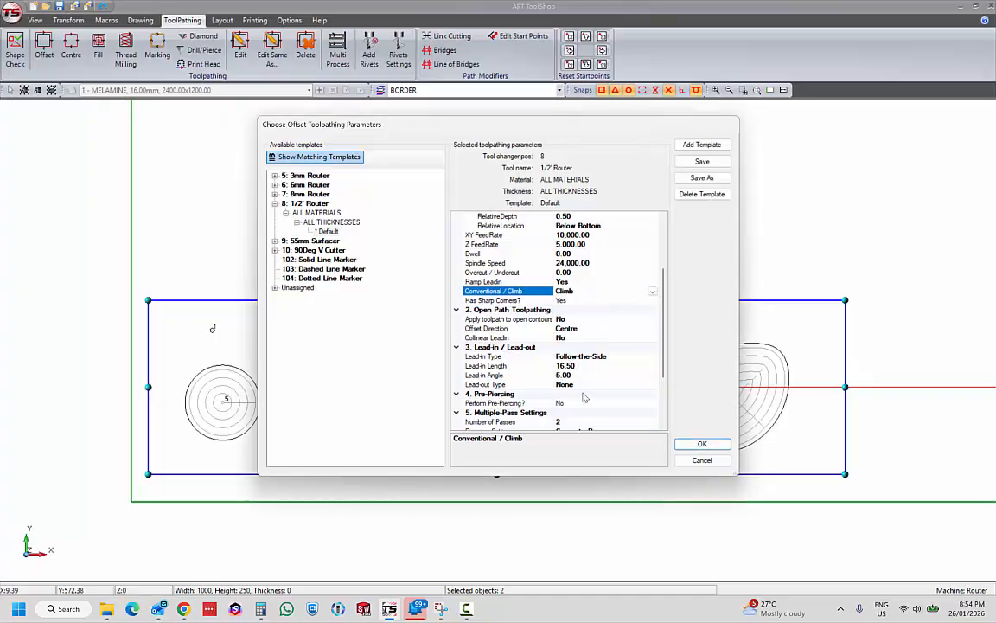
scroll(664, 377, down, 3)
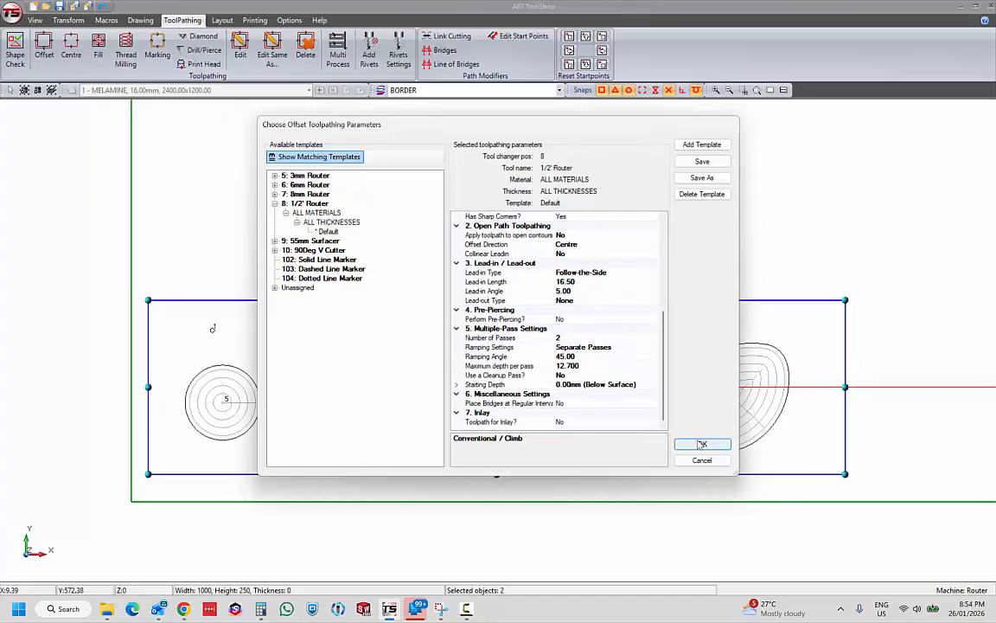
click(700, 444)
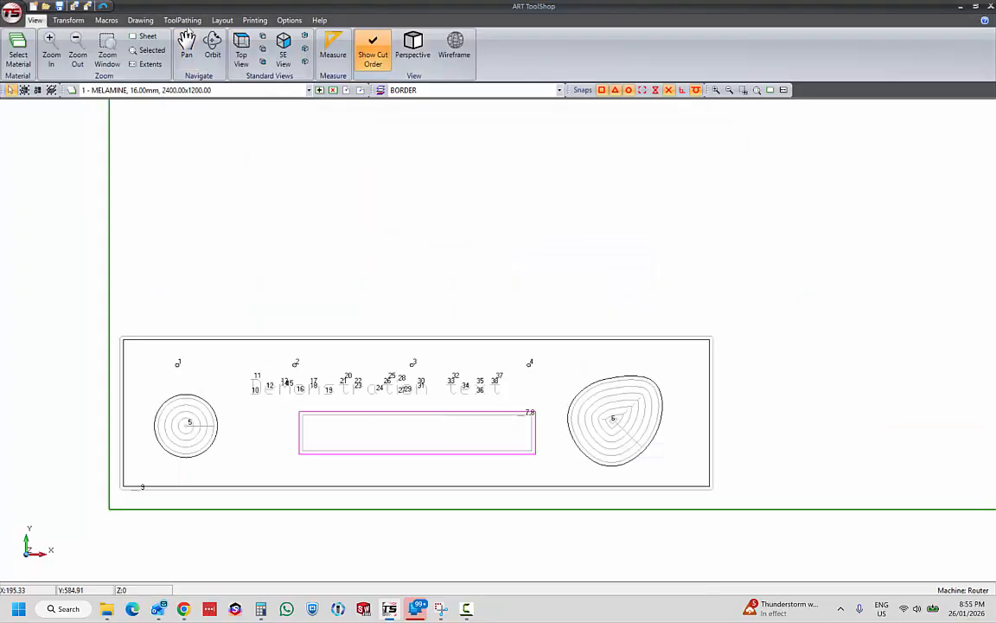
Select all the panel's shapes, reset their start points to bottom left and check the border's lead-in
click(177, 22)
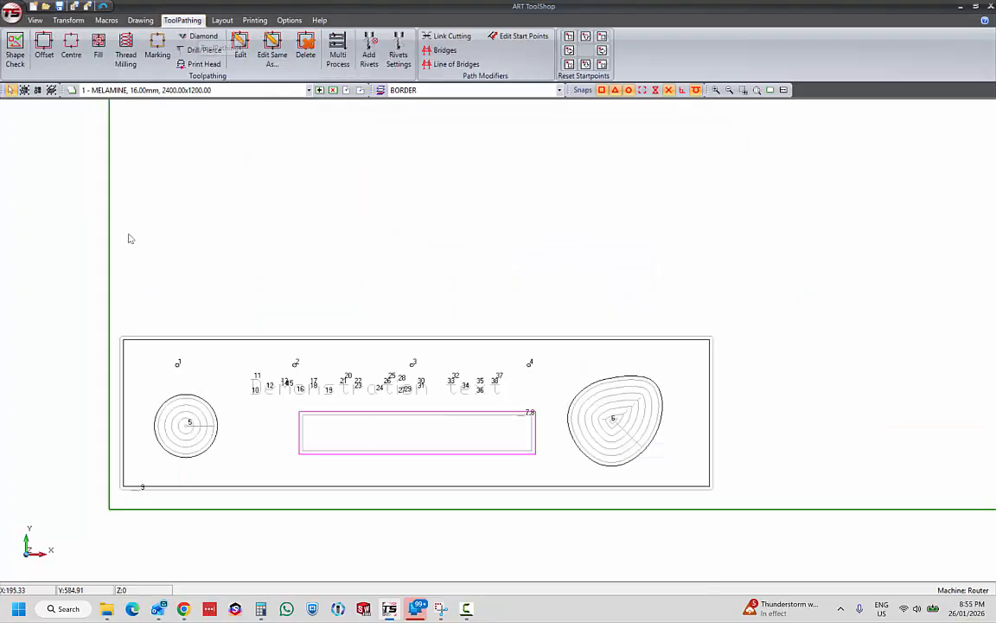
mouse_move(64, 229)
mouse_down()
mouse_move(432, 429)
mouse_move(805, 562)
mouse_move(896, 564)
mouse_up()
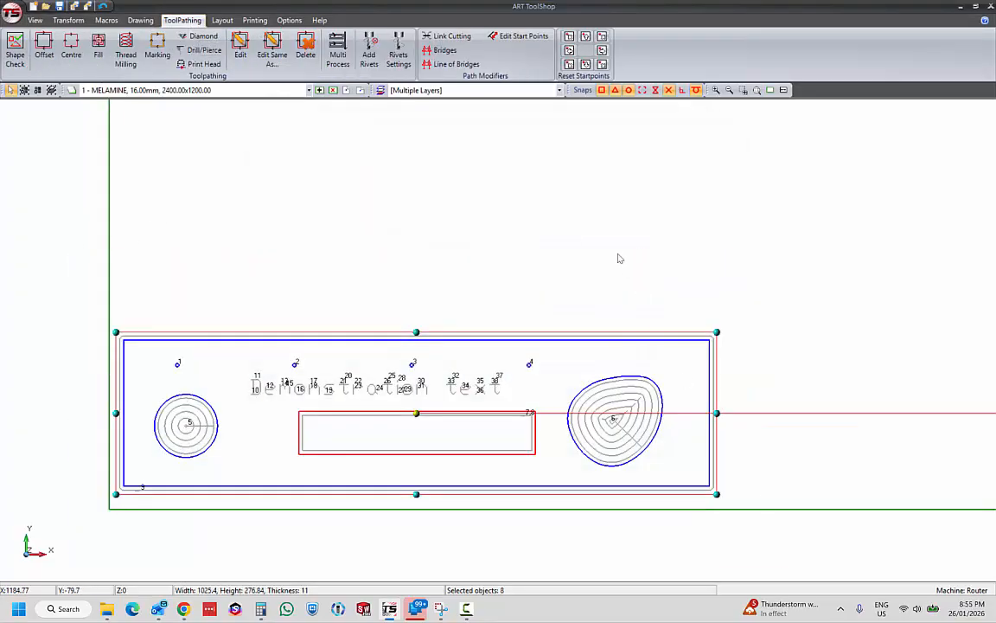
click(570, 67)
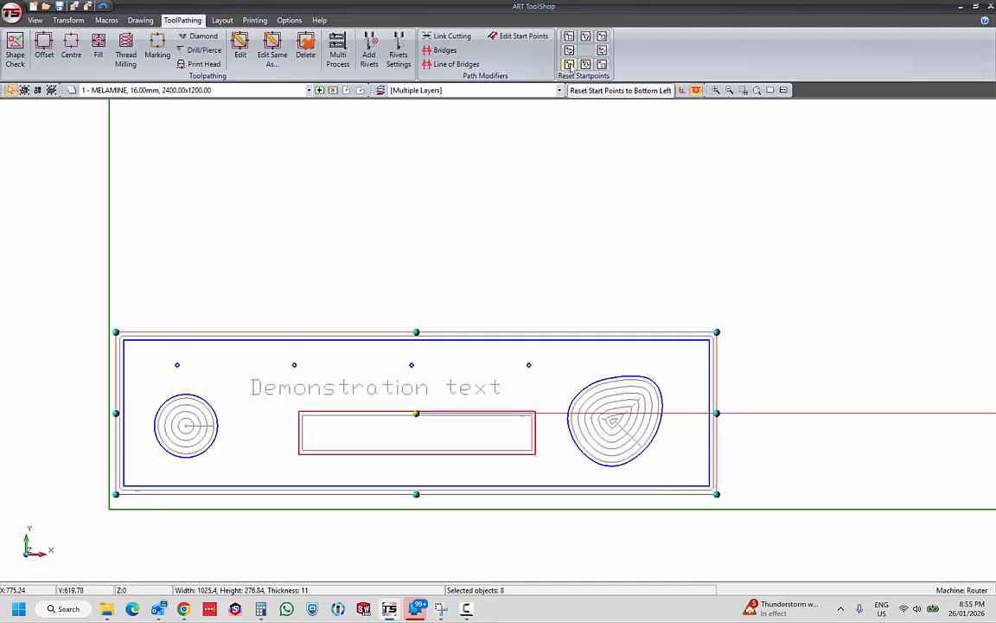
click(269, 265)
scroll(138, 481, up, 5)
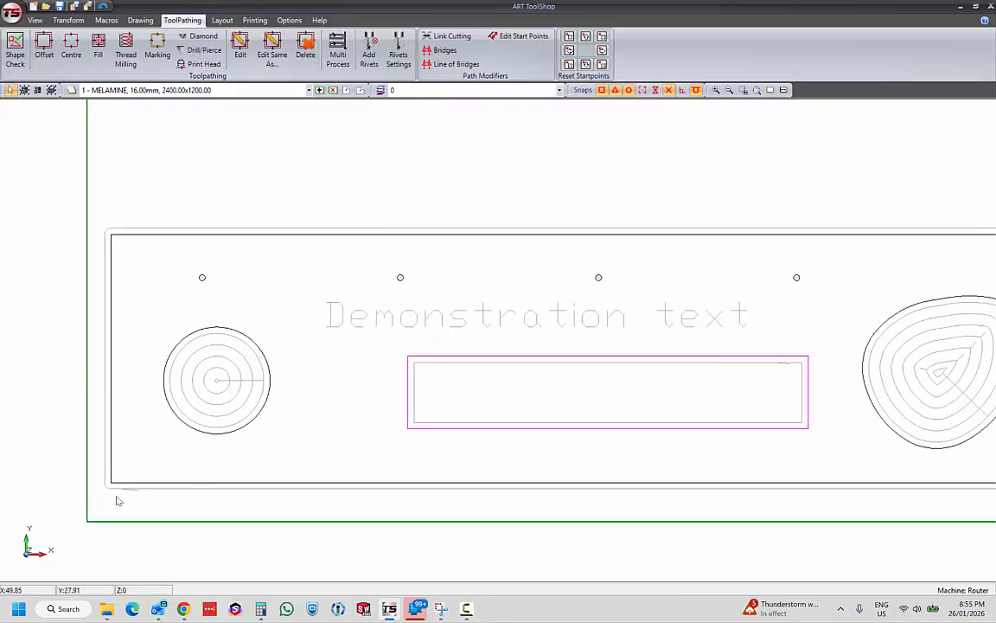
scroll(139, 481, down, 6)
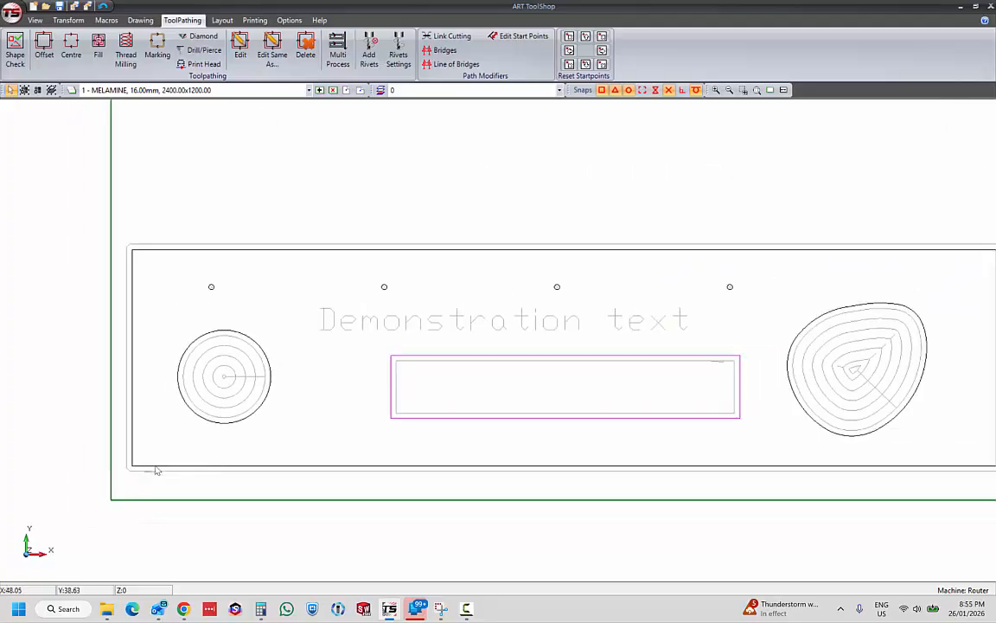
scroll(230, 475, up, 3)
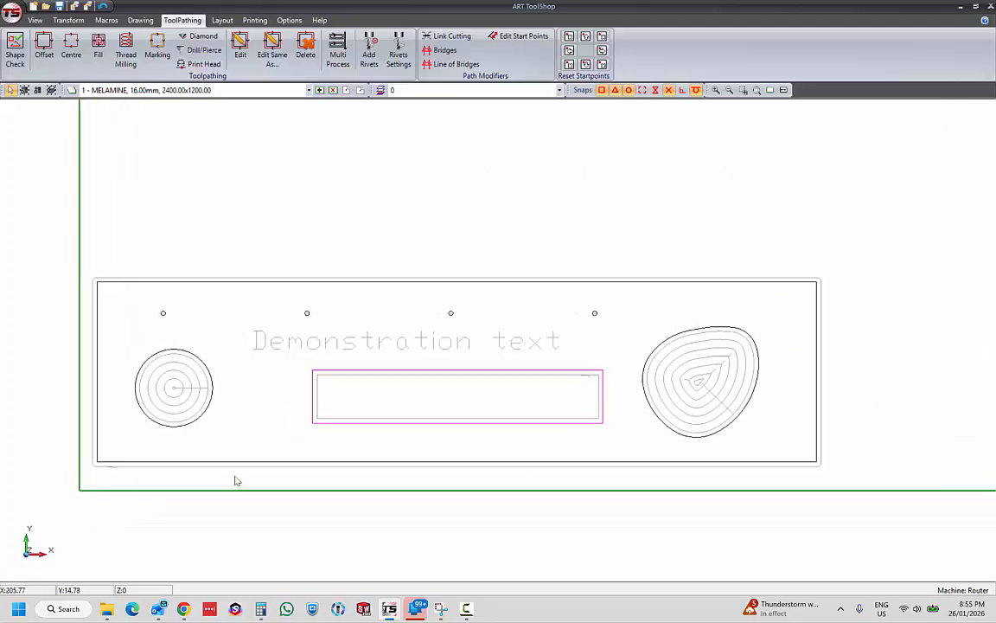
Define the cut order manually with a single line across the panel from its left edge to beyond its right edge
click(222, 20)
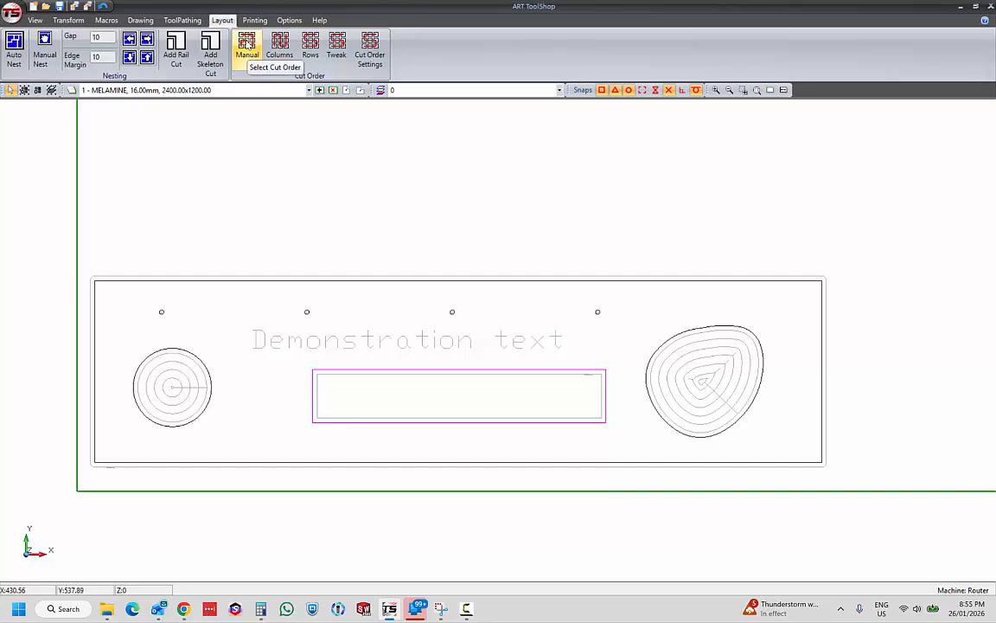
click(245, 48)
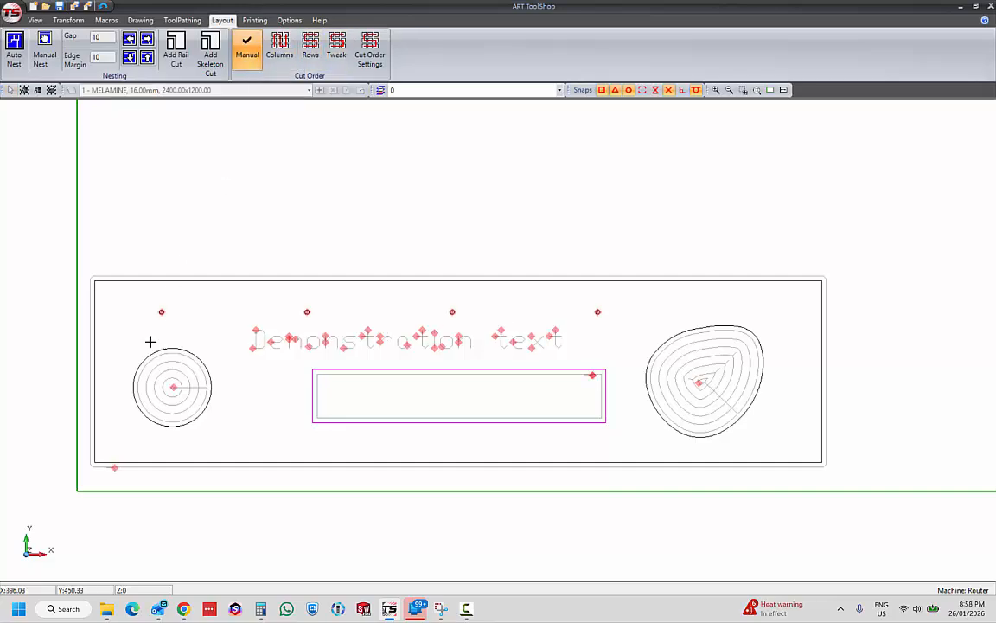
click(101, 406)
click(840, 341)
right_click(841, 341)
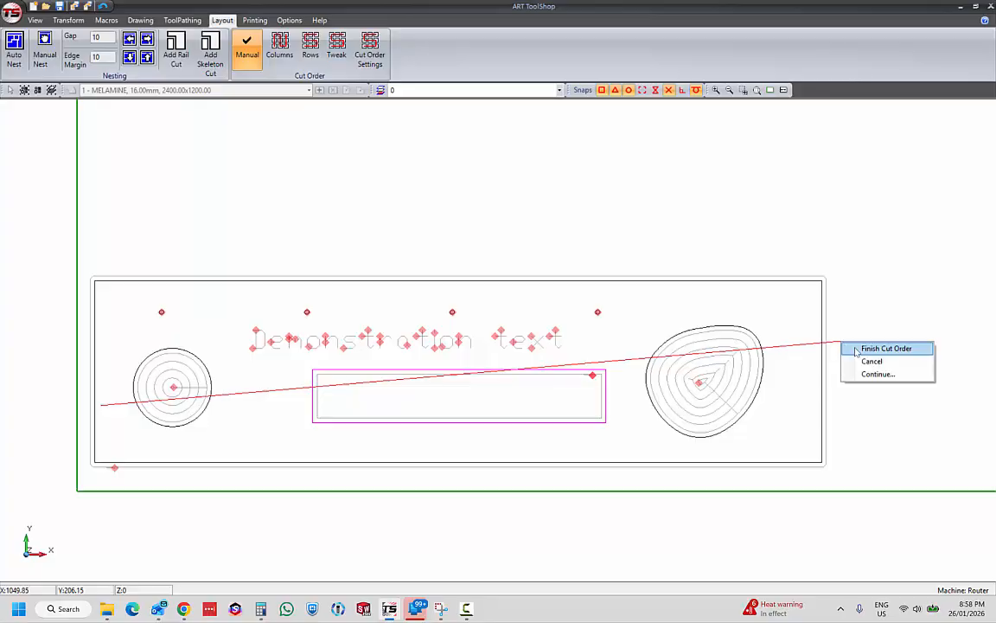
click(858, 351)
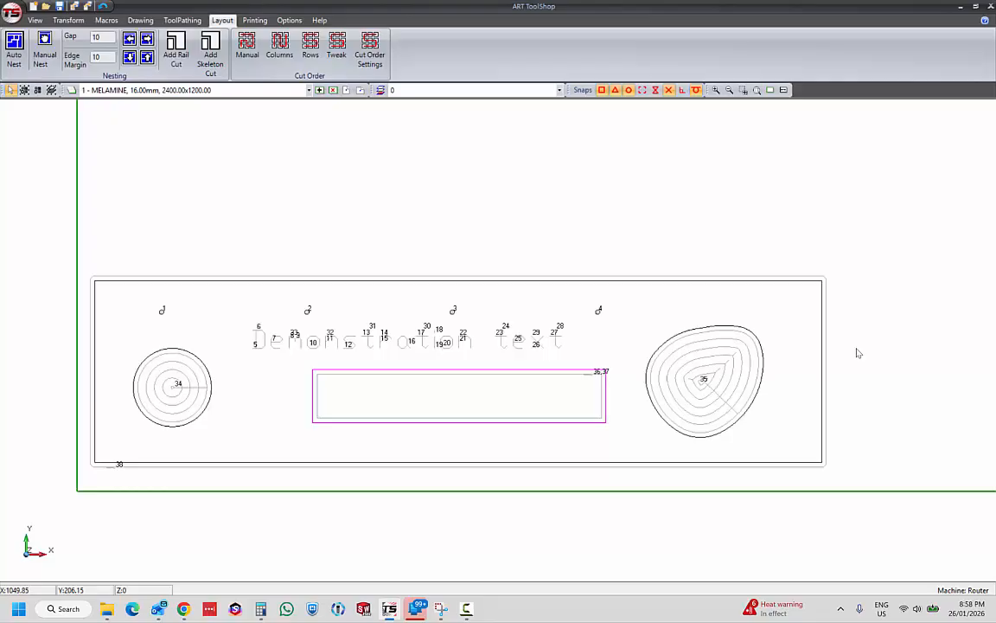
Examine the toolpath depths and the border's lead-in near the lower-left corner in a tilted 3D view
middle_drag(519, 386, 540, 303)
scroll(147, 483, up, 5)
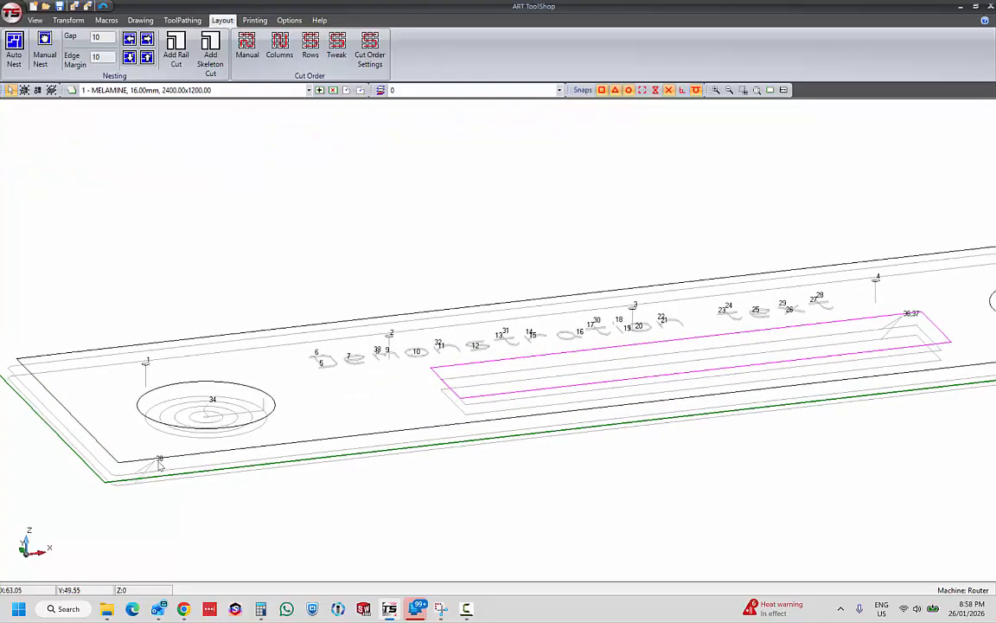
scroll(147, 483, up, 2)
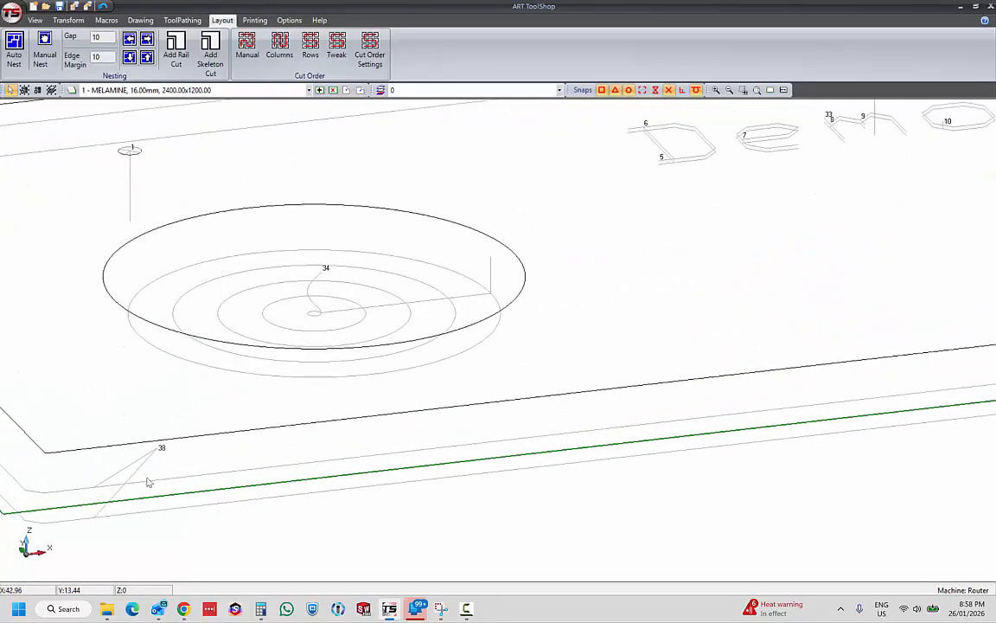